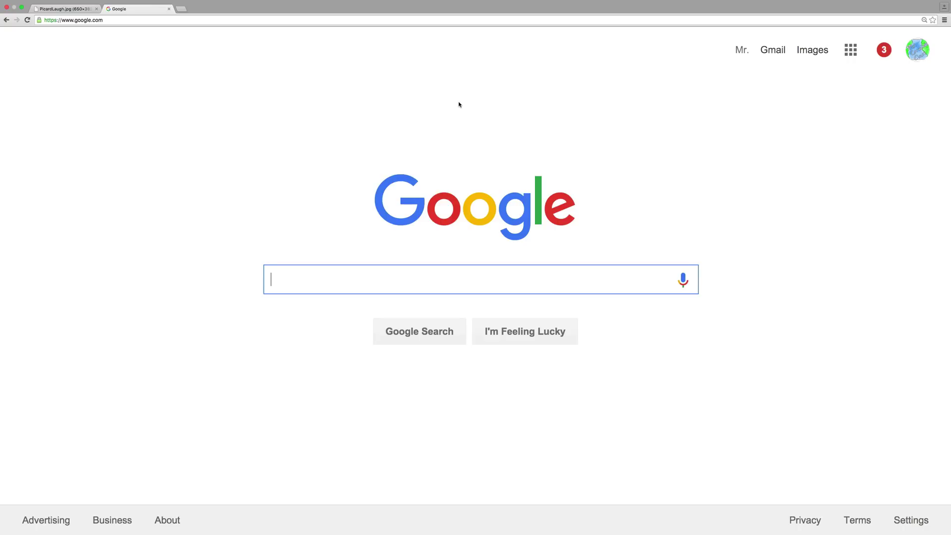
- Load pixlr.com in the second Chrome tab
left_click(336, 20)
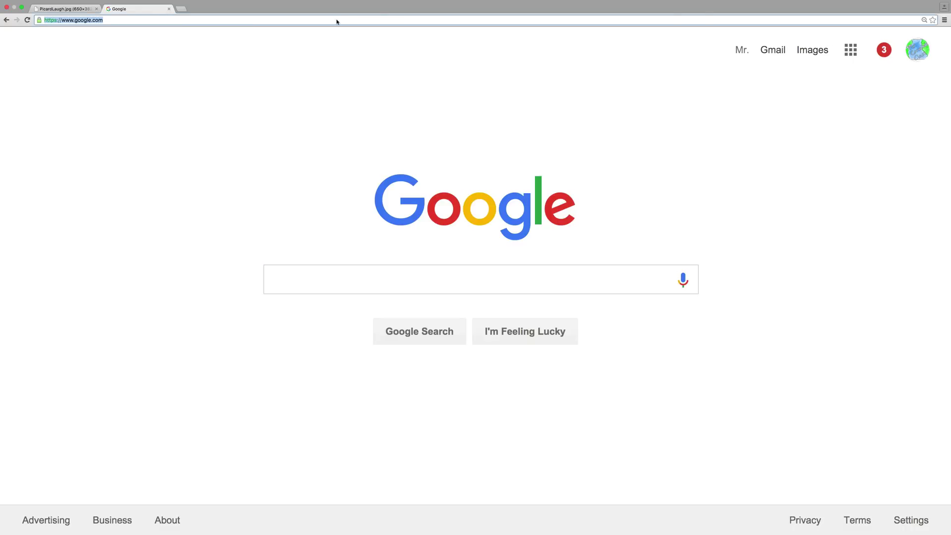
type("pixlr.co")
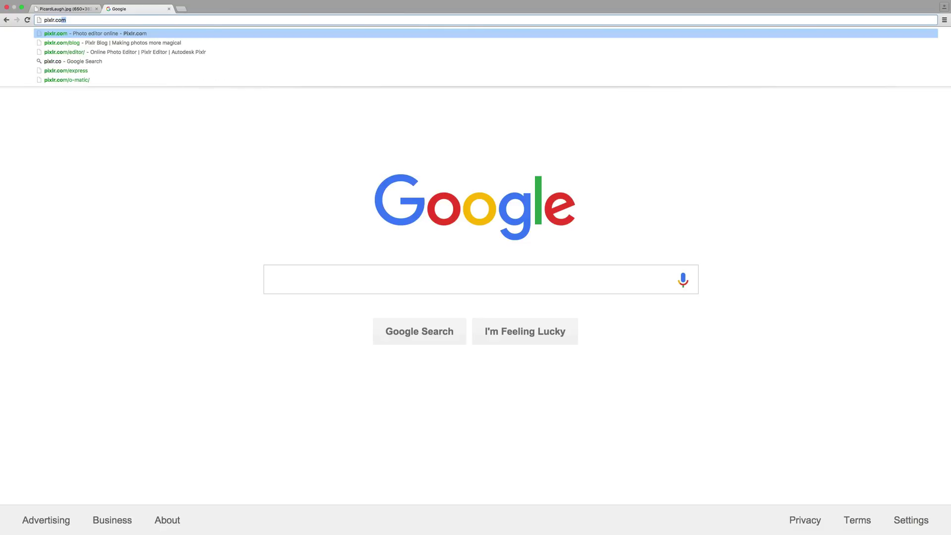
type("m")
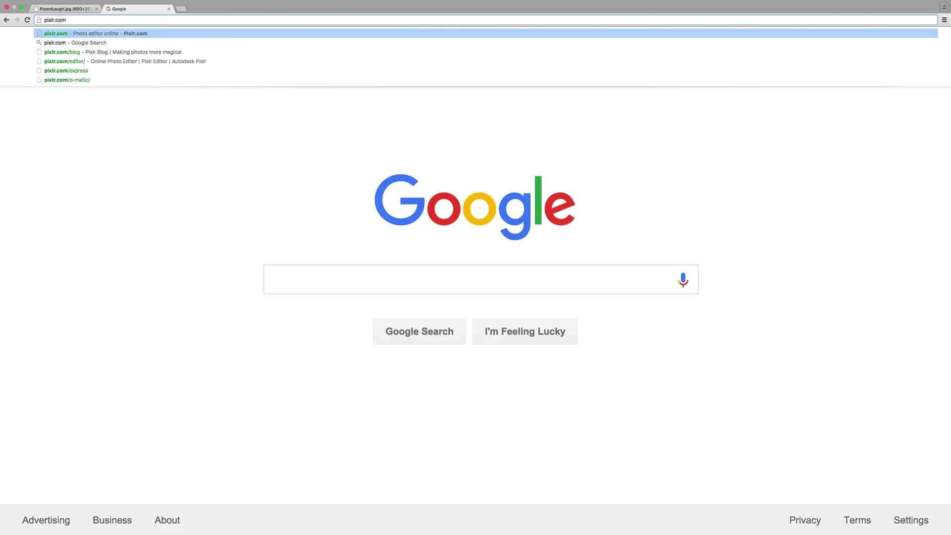
key("Return")
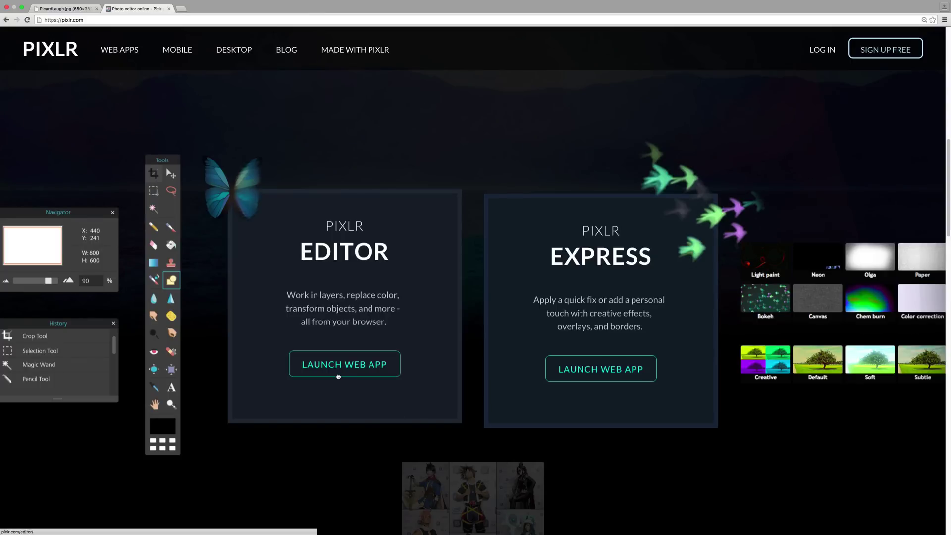
- Launch Pixlr Editor and open the Picard image from its copied web address
left_click(339, 377)
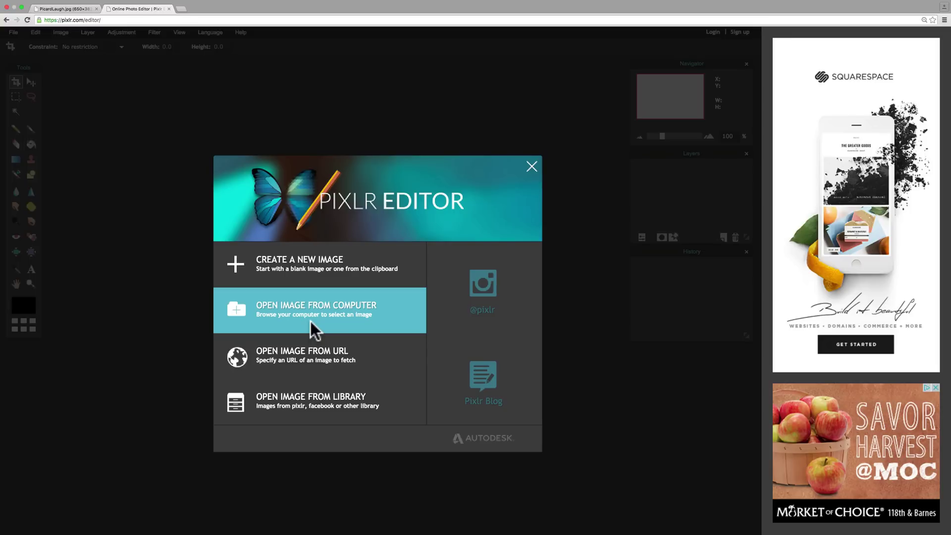
left_click(319, 346)
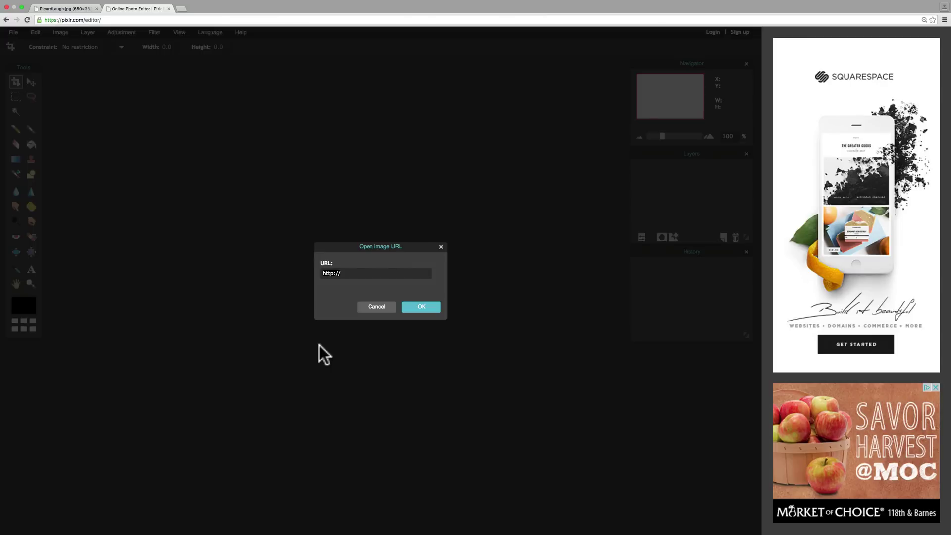
left_click(63, 13)
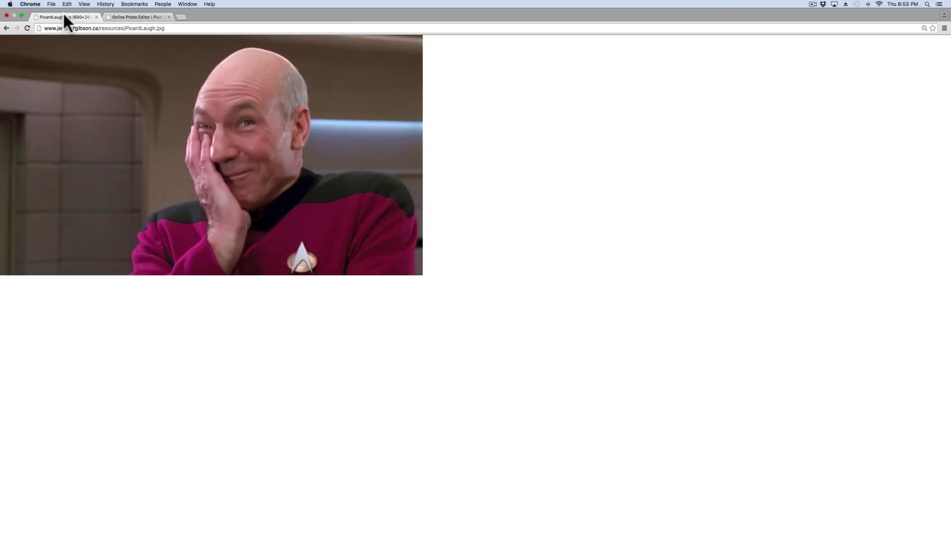
right_click(222, 154)
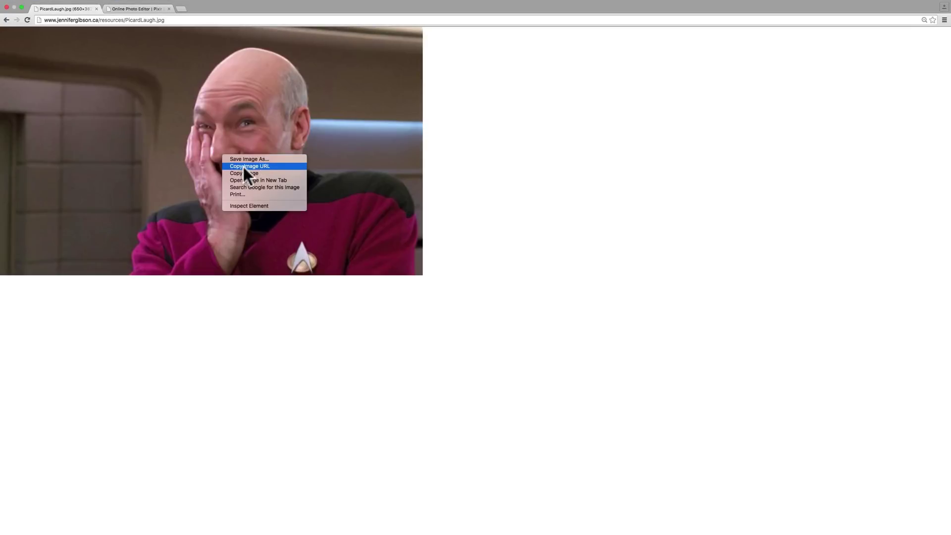
left_click(242, 166)
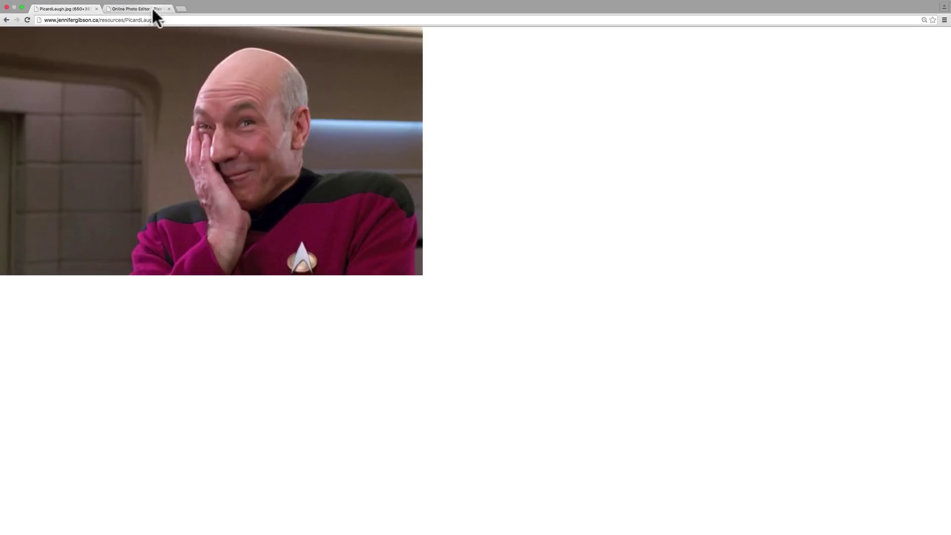
left_click(147, 9)
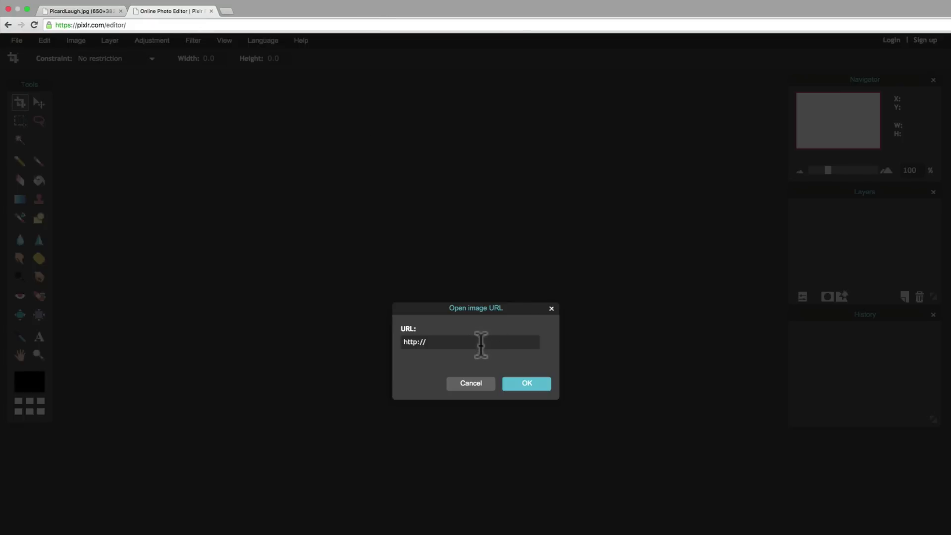
right_click(439, 340)
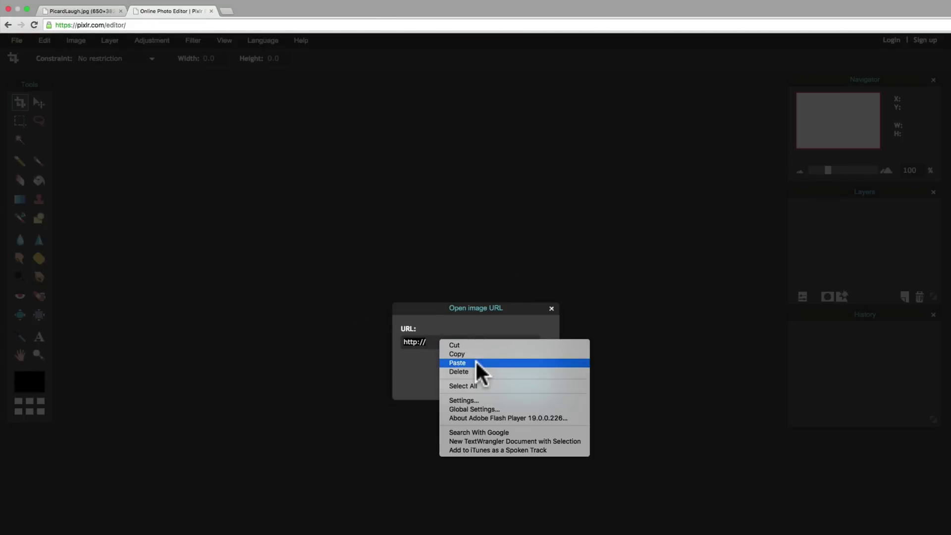
left_click(470, 363)
left_click(519, 385)
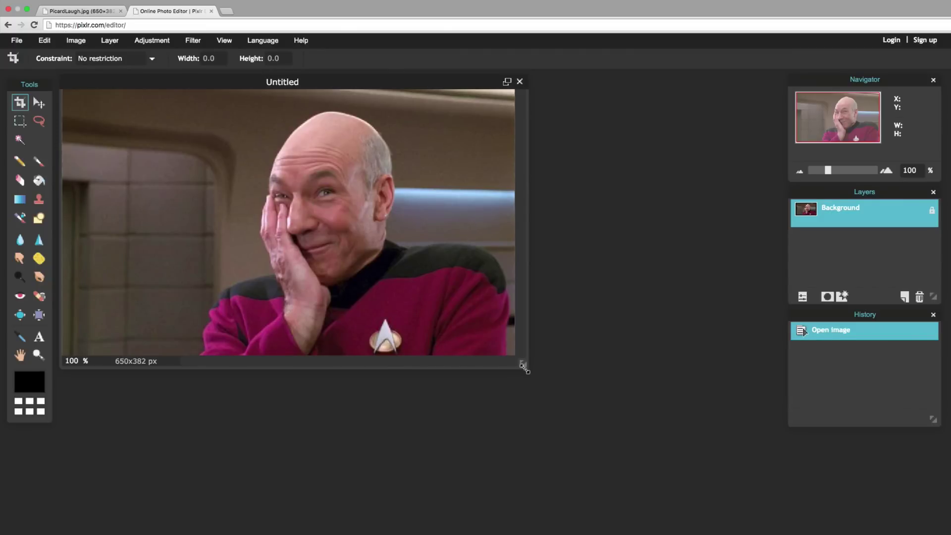
- Enlarge the image window, dock the tools panel at the left edge, and pick the Brush tool
left_click_drag(522, 365, 573, 420)
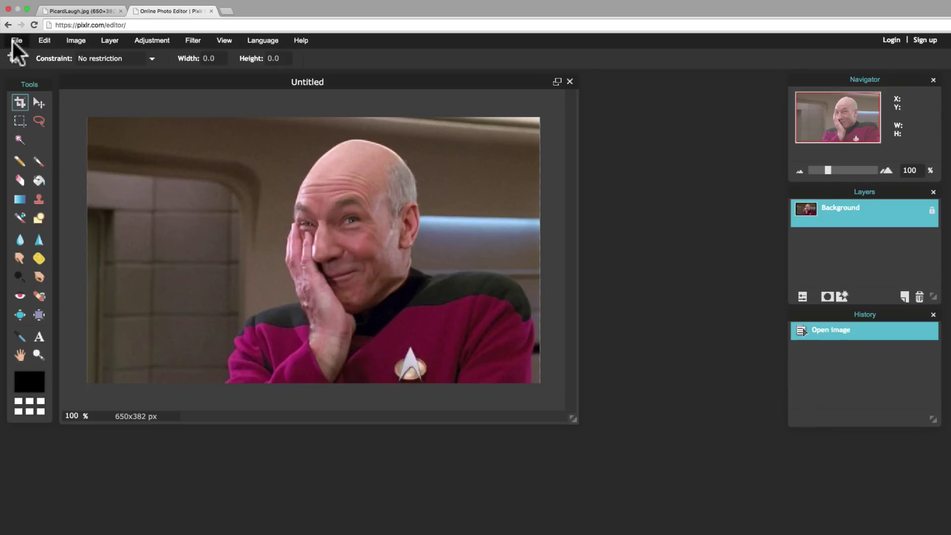
mouse_move(29, 86)
left_mouse_down()
mouse_move(17, 102)
mouse_move(26, 78)
left_mouse_up()
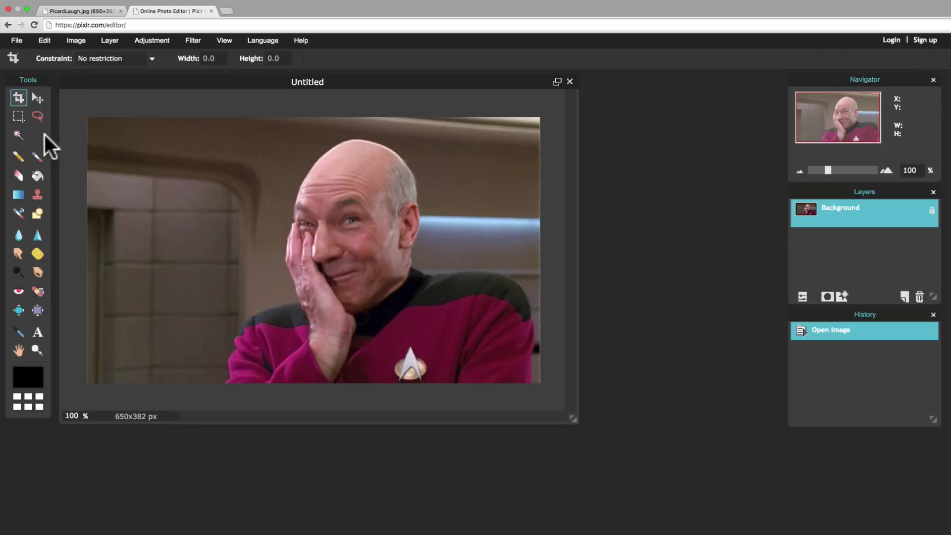
left_click(37, 156)
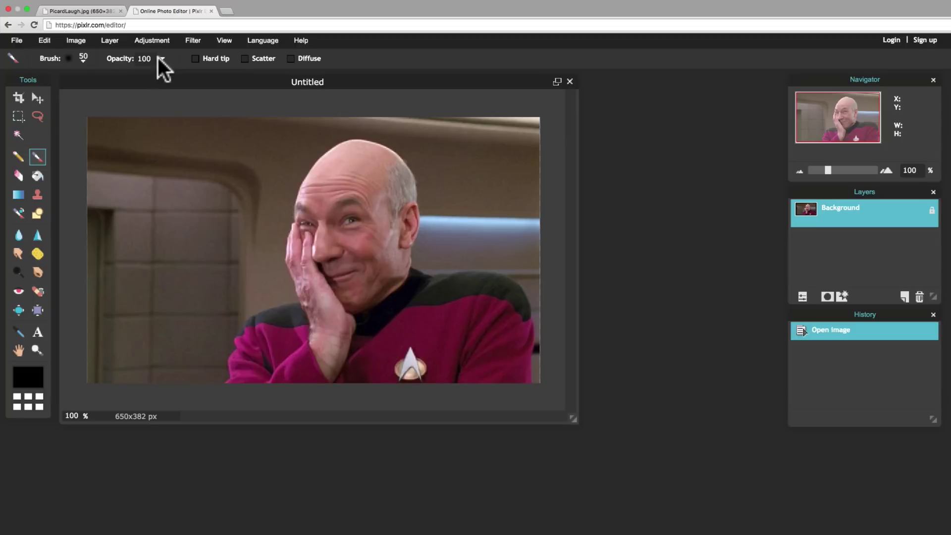
- Crop the photo to a 1:1 square around Picard's face, redrawing the crop box once
left_click(18, 99)
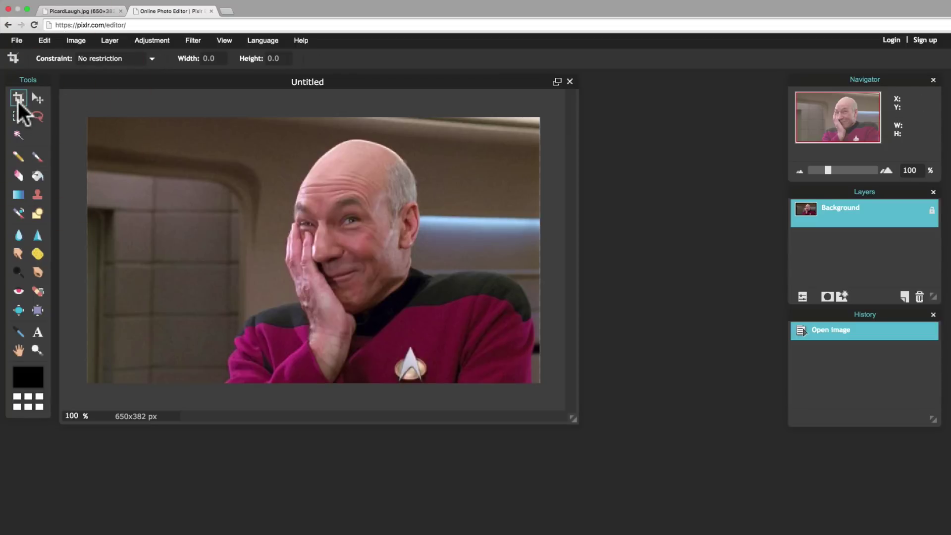
left_click(152, 59)
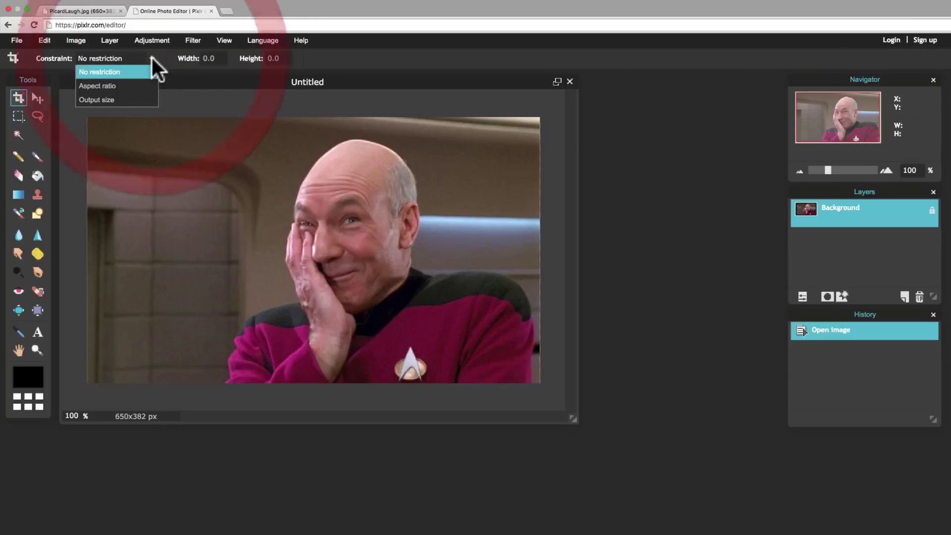
left_click(104, 88)
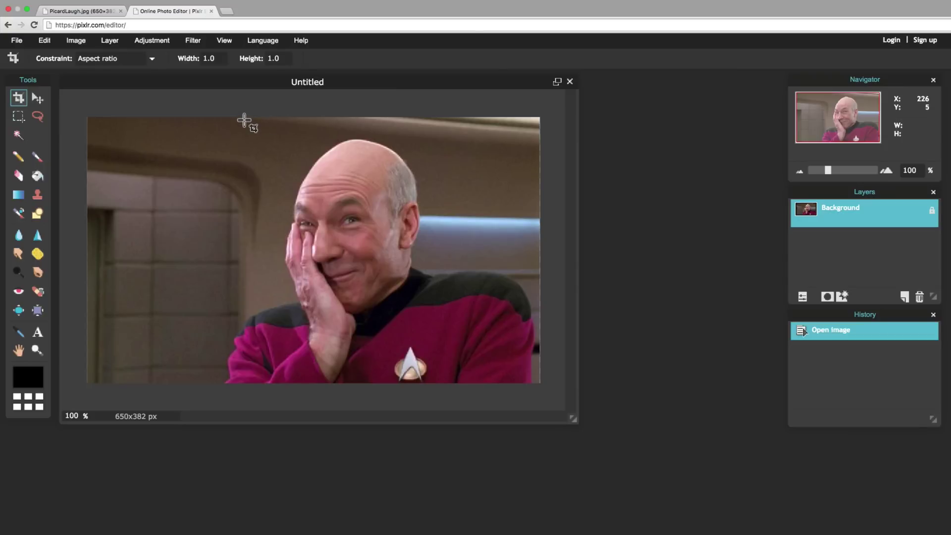
left_click_drag(243, 120, 523, 381)
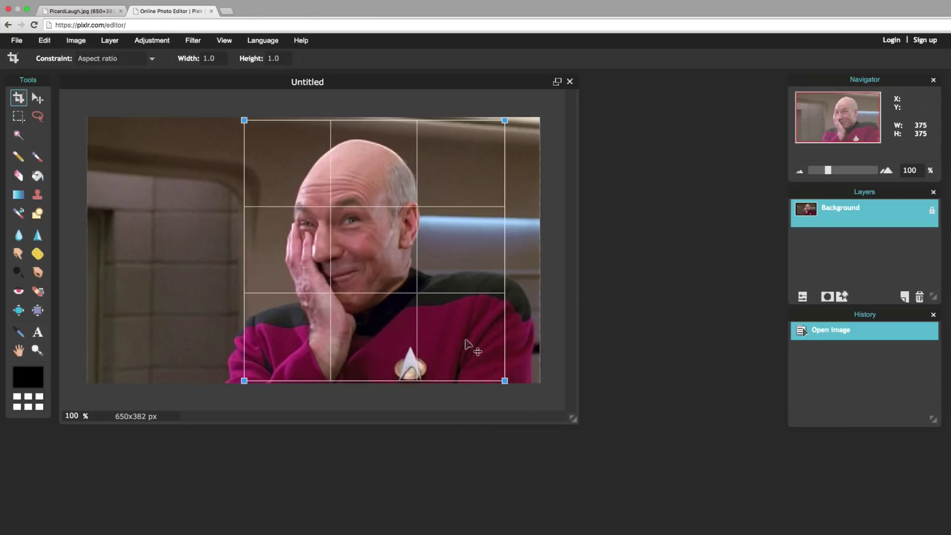
left_click_drag(460, 295, 427, 294)
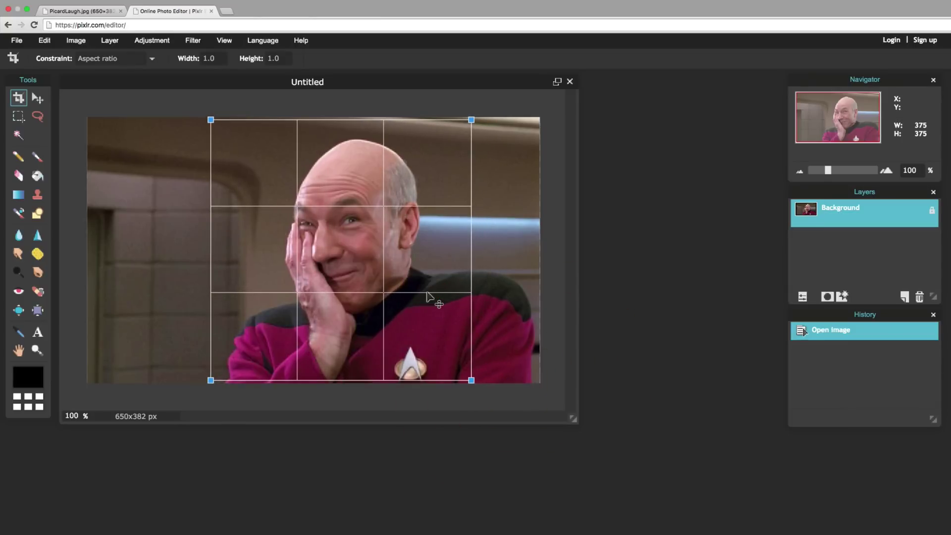
key("Return")
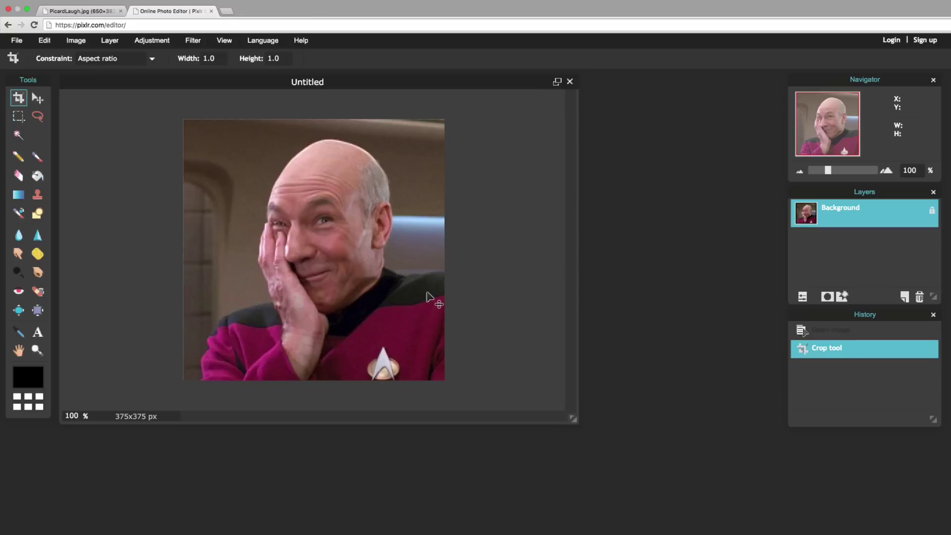
key("super+z")
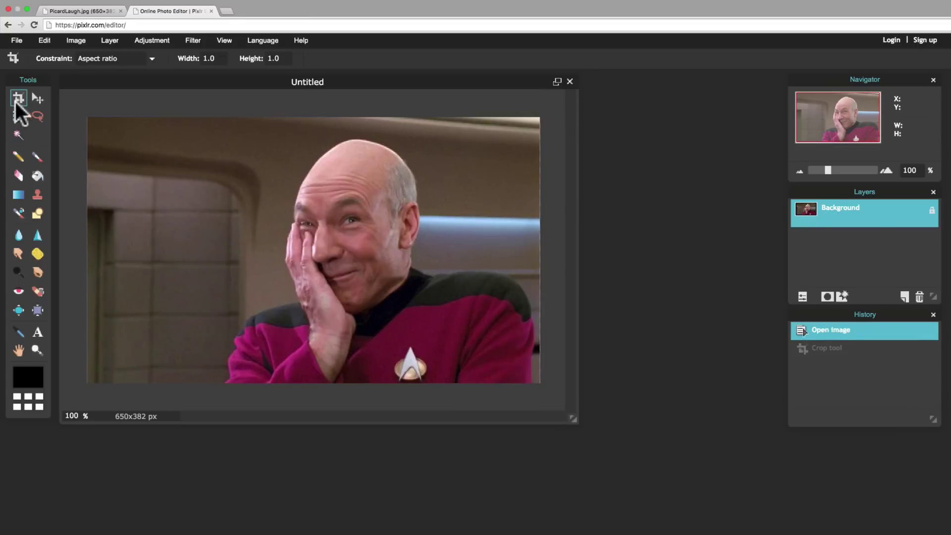
left_click_drag(231, 126, 521, 378)
left_click_drag(397, 293, 409, 296)
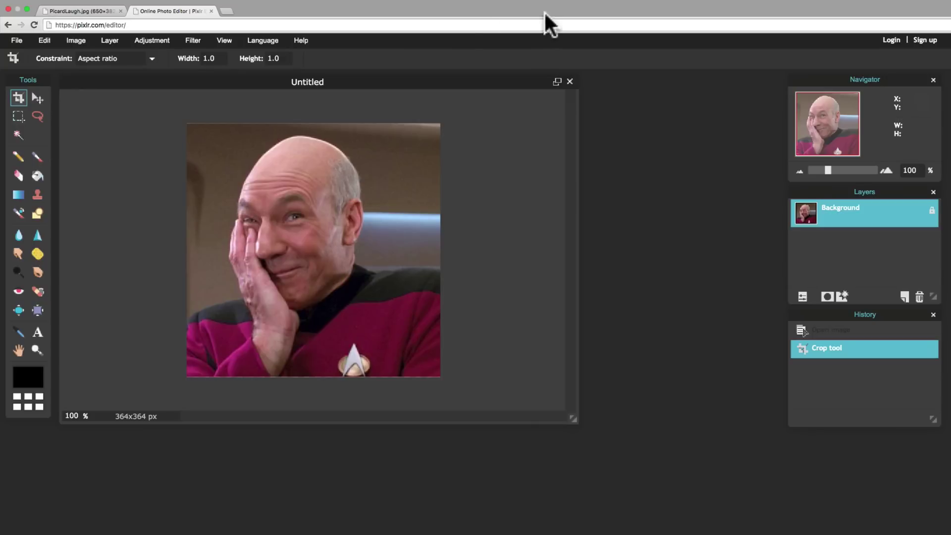
left_click_drag(863, 77, 777, 76)
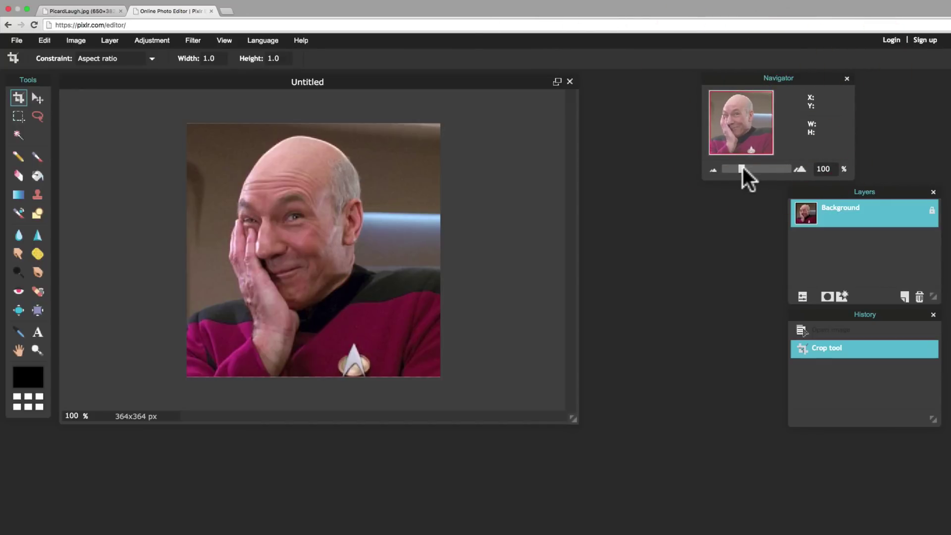
mouse_move(742, 169)
left_mouse_down()
mouse_move(763, 169)
mouse_move(752, 167)
left_mouse_up()
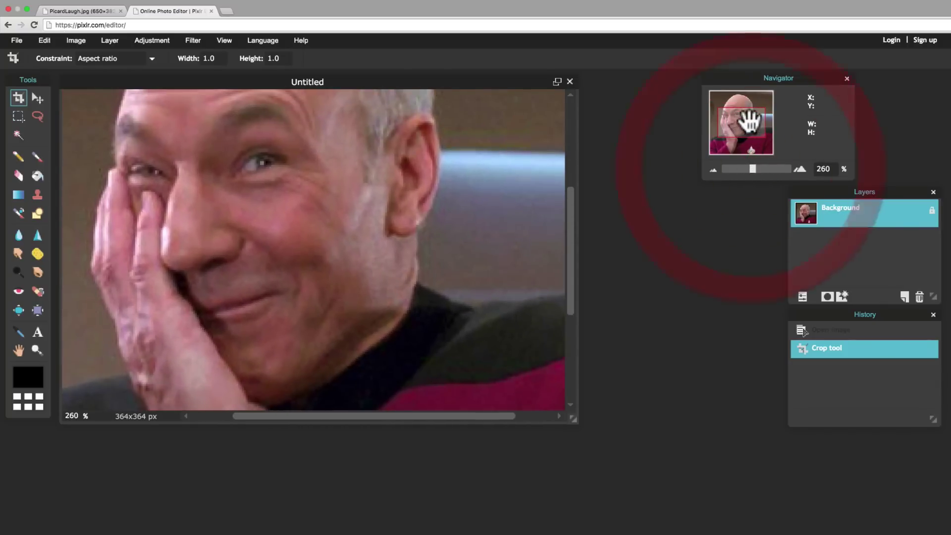
mouse_move(750, 120)
left_mouse_down()
mouse_move(735, 134)
mouse_move(732, 119)
mouse_move(748, 119)
left_mouse_up()
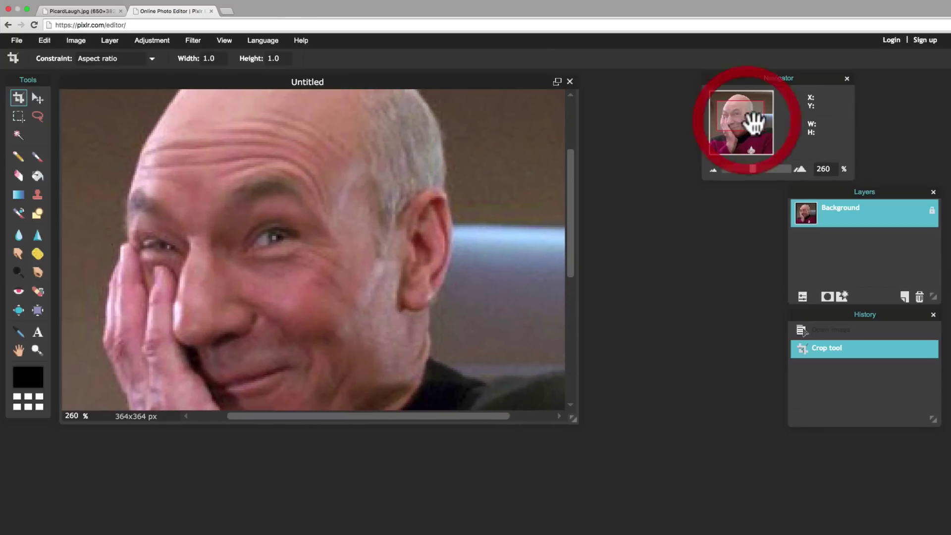
left_click_drag(752, 165, 742, 169)
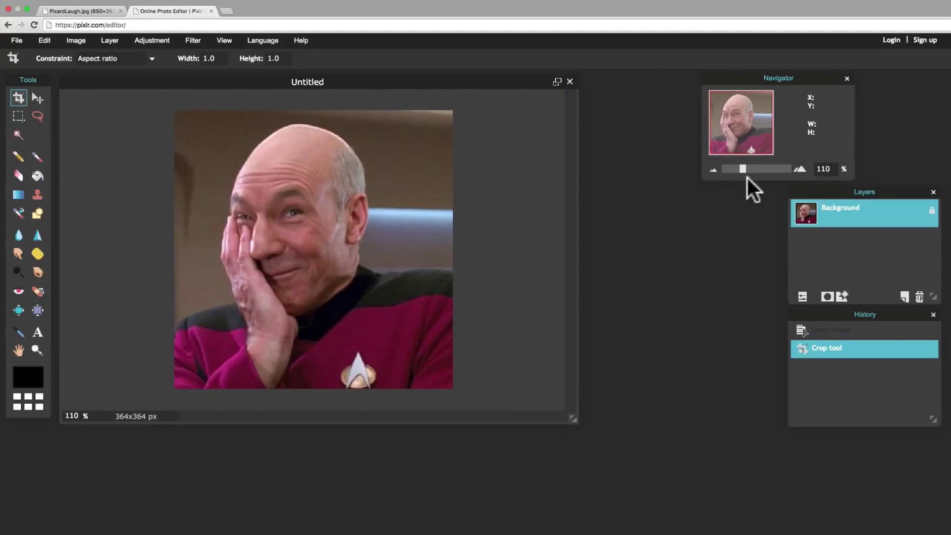
left_click_drag(862, 187, 776, 201)
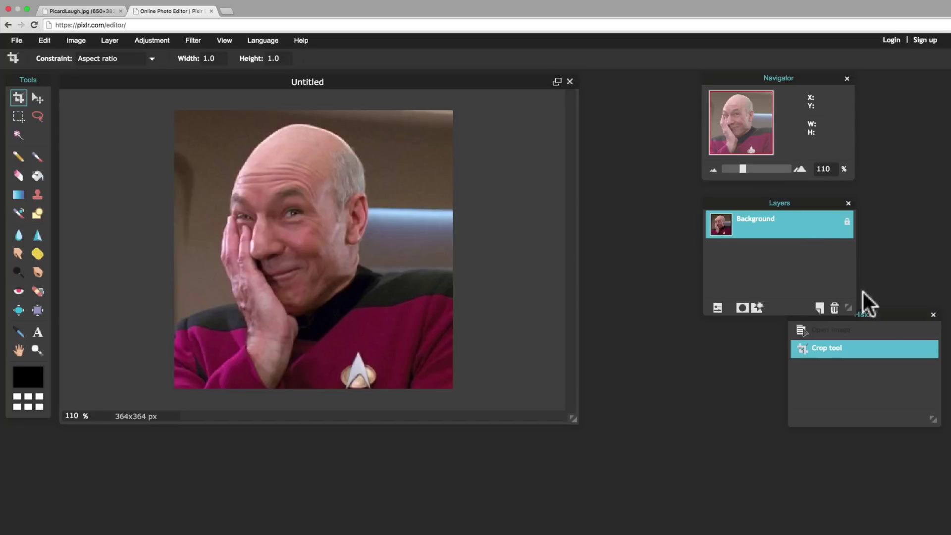
left_click_drag(885, 310, 803, 355)
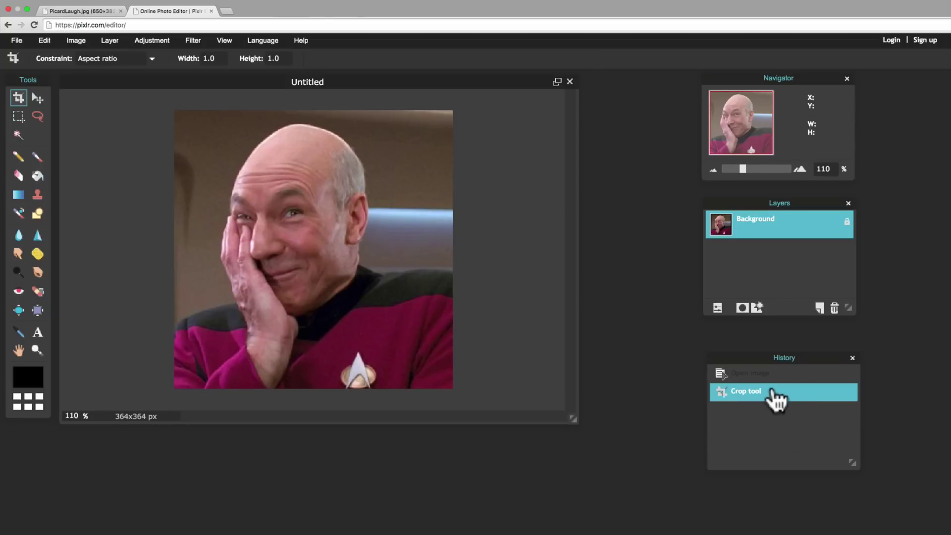
left_click(756, 376)
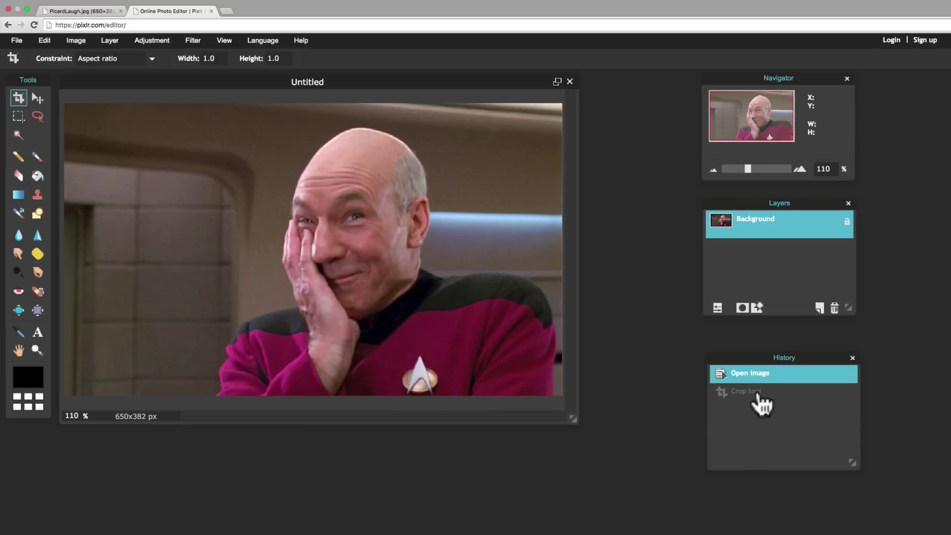
left_click(760, 396)
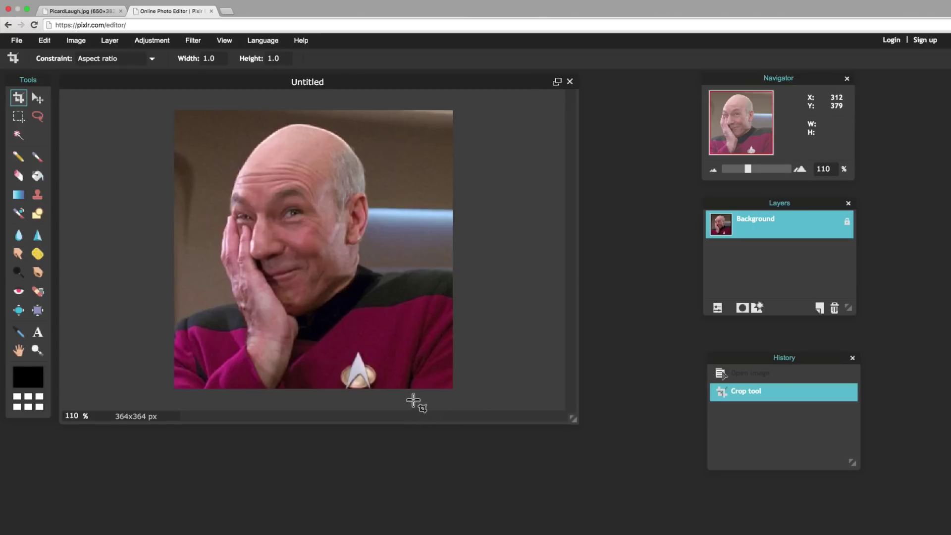
- Add the caption 'When Your Students' near the top of the photo
left_click(38, 333)
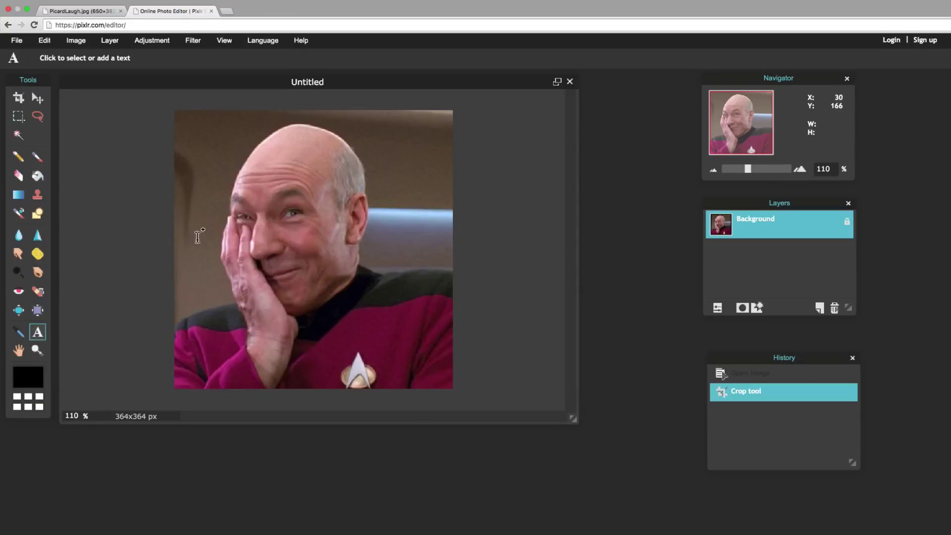
left_click(309, 136)
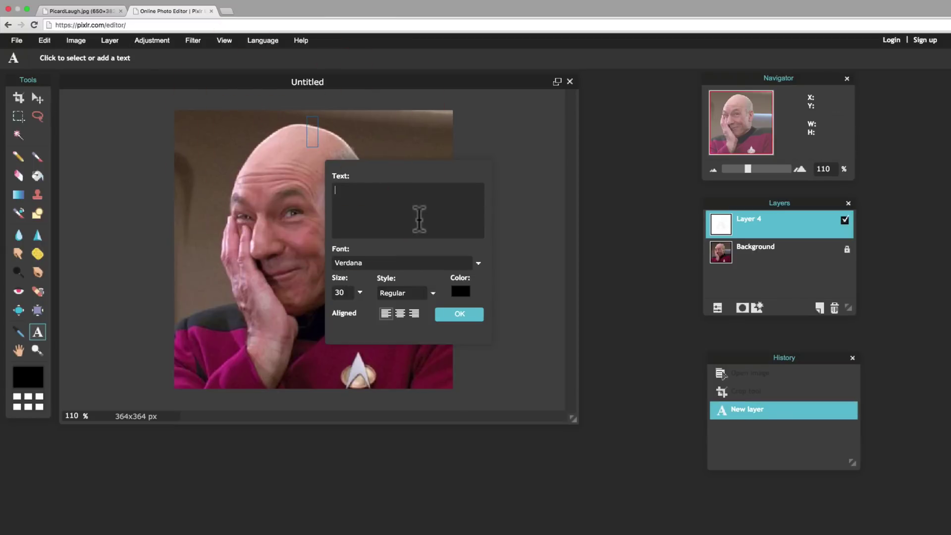
type("When yo")
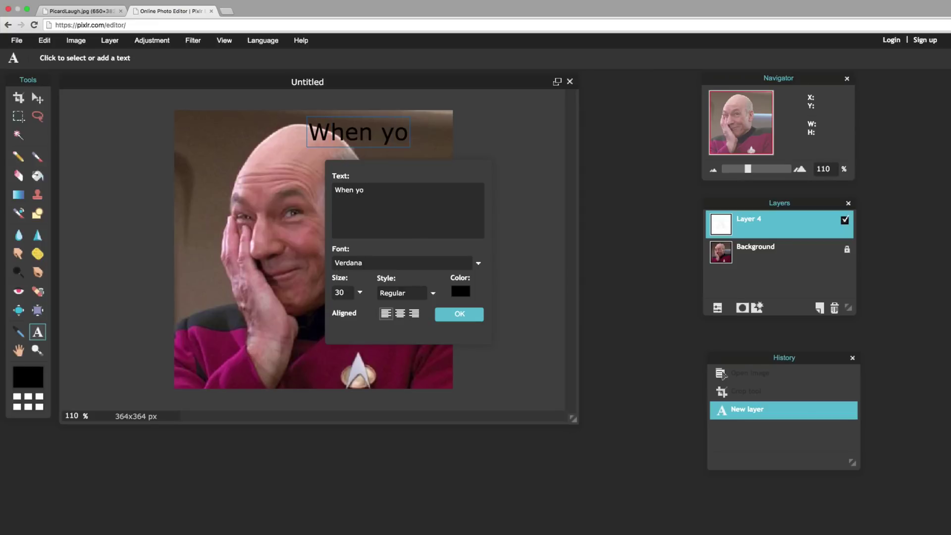
key("BackSpace")
key("BackSpace")
type("Your Students")
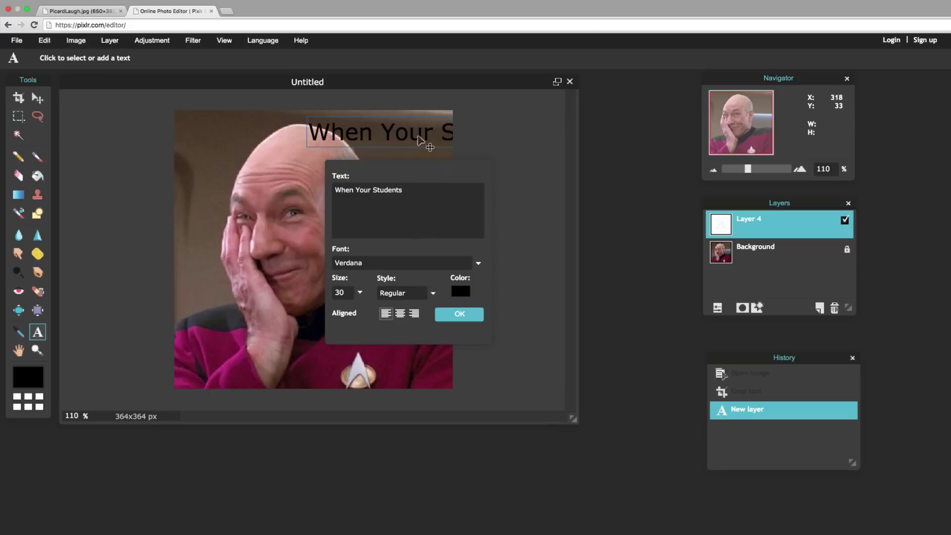
left_click_drag(429, 146, 324, 150)
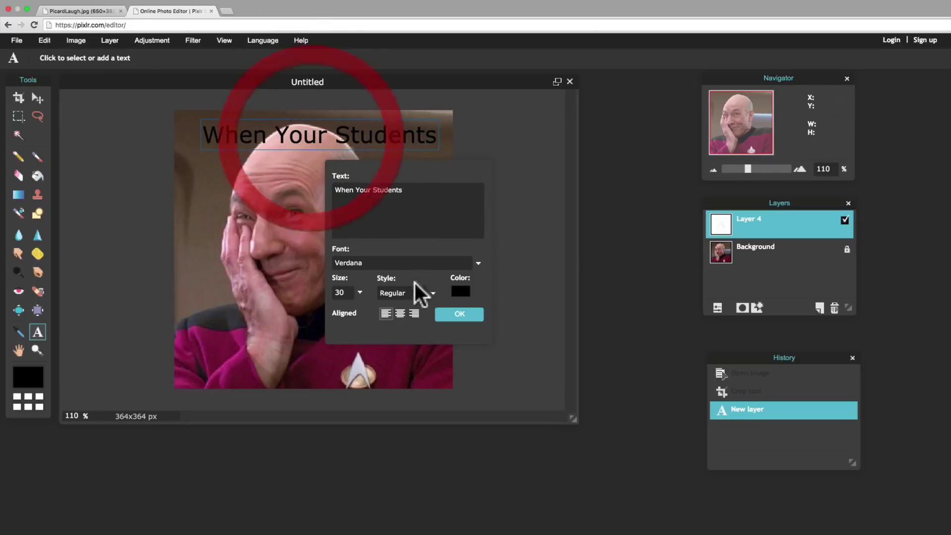
- Center-align the caption and set it to Arial, size 39
left_click(397, 314)
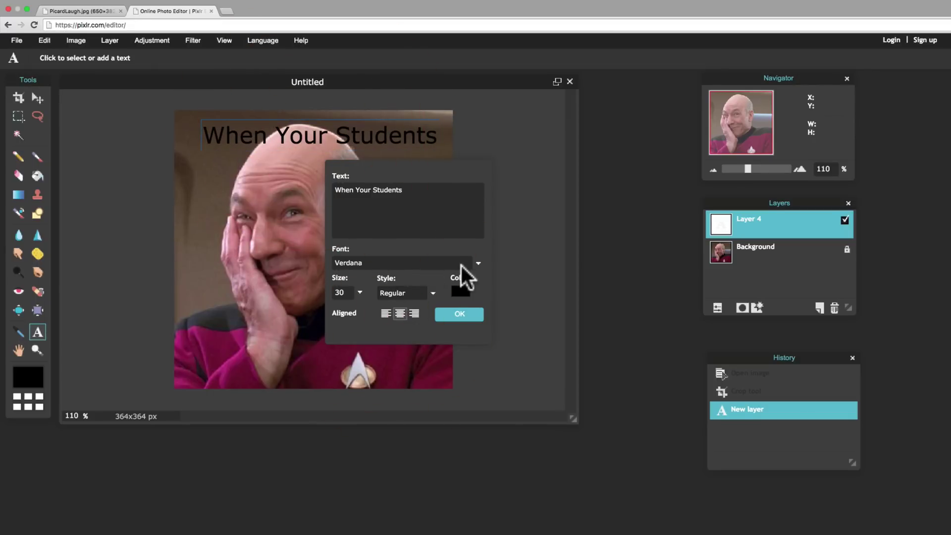
left_click(479, 263)
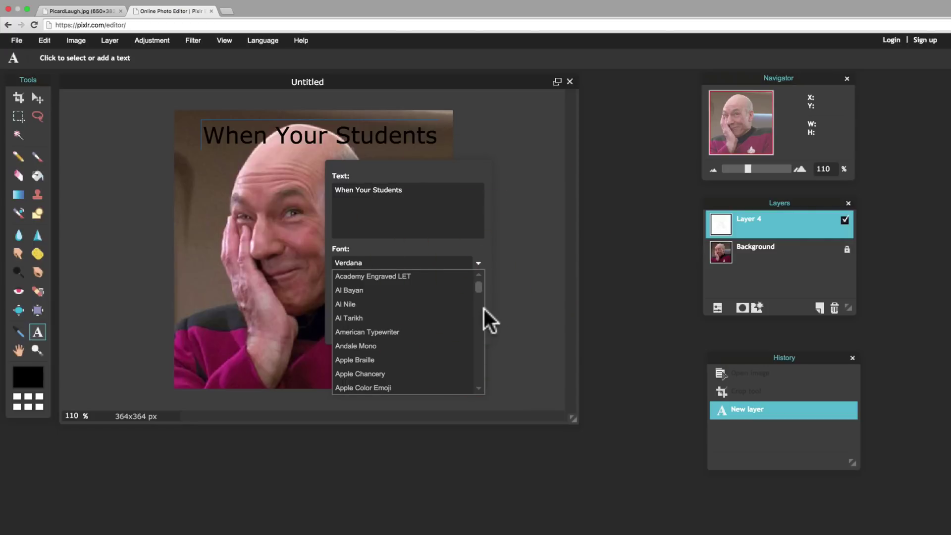
left_click_drag(480, 285, 480, 290)
left_click(391, 345)
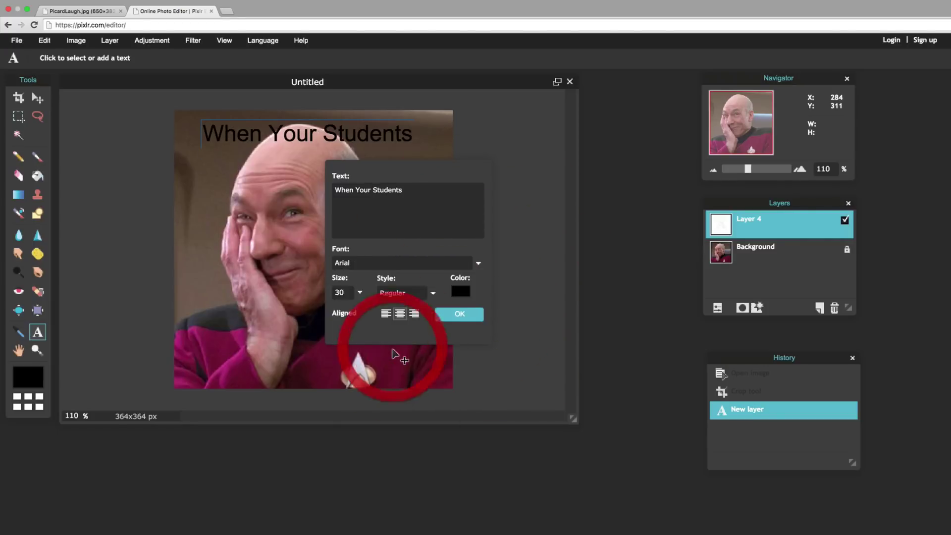
left_click(359, 292)
left_click_drag(307, 310, 310, 310)
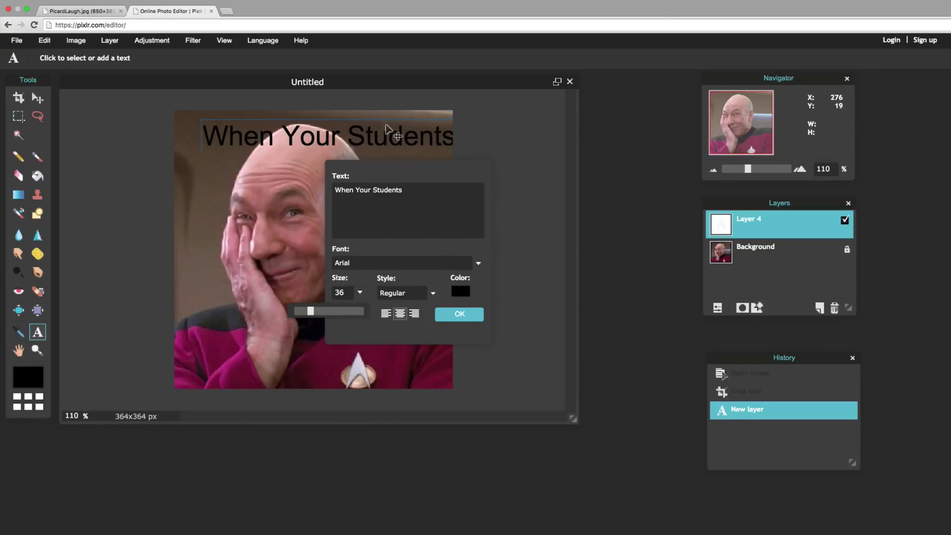
left_click_drag(381, 133, 364, 127)
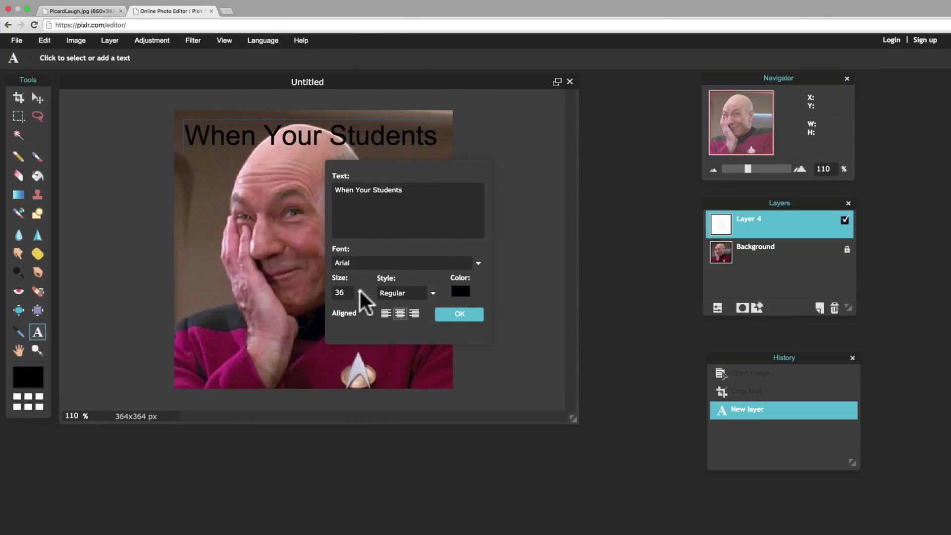
left_click(360, 292)
left_click_drag(314, 311, 312, 313)
left_click_drag(395, 136, 387, 134)
- Make the caption text white
left_click(461, 291)
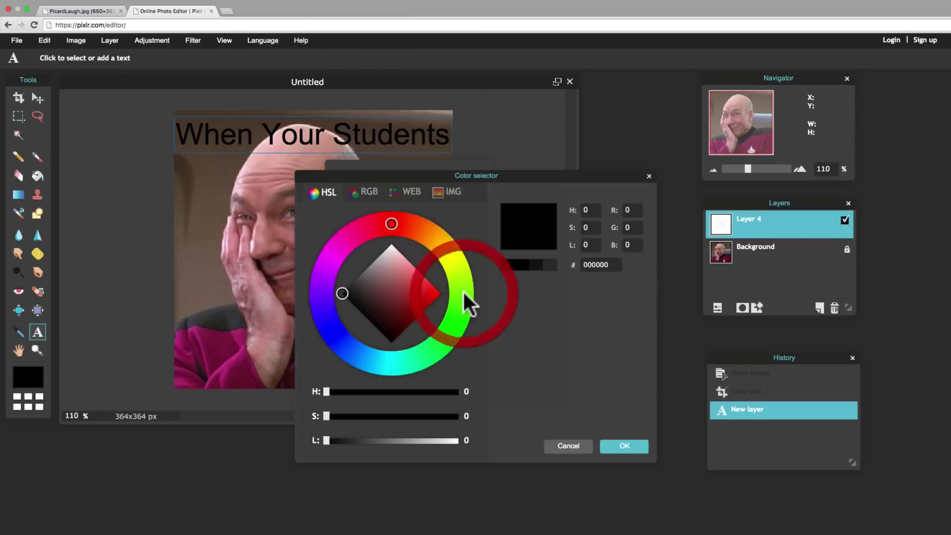
left_click_drag(408, 440, 486, 439)
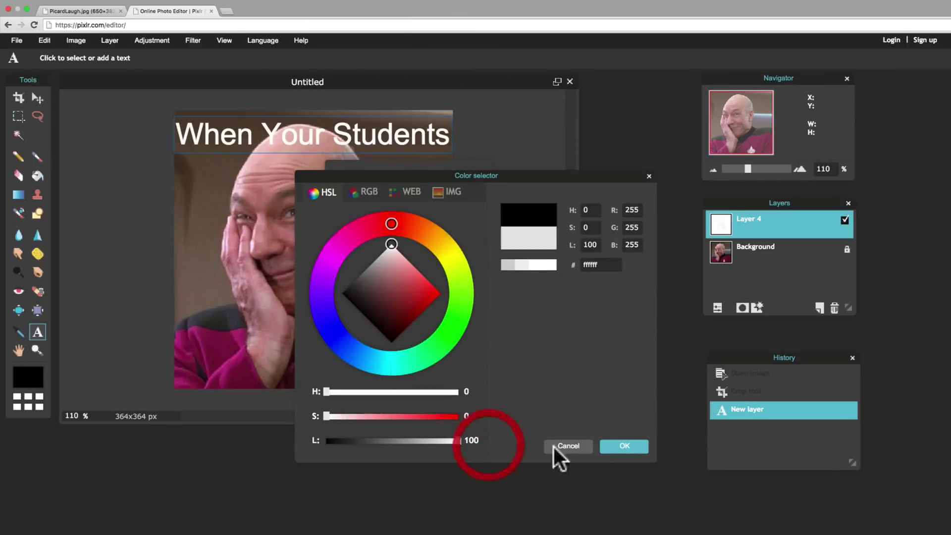
left_click(625, 445)
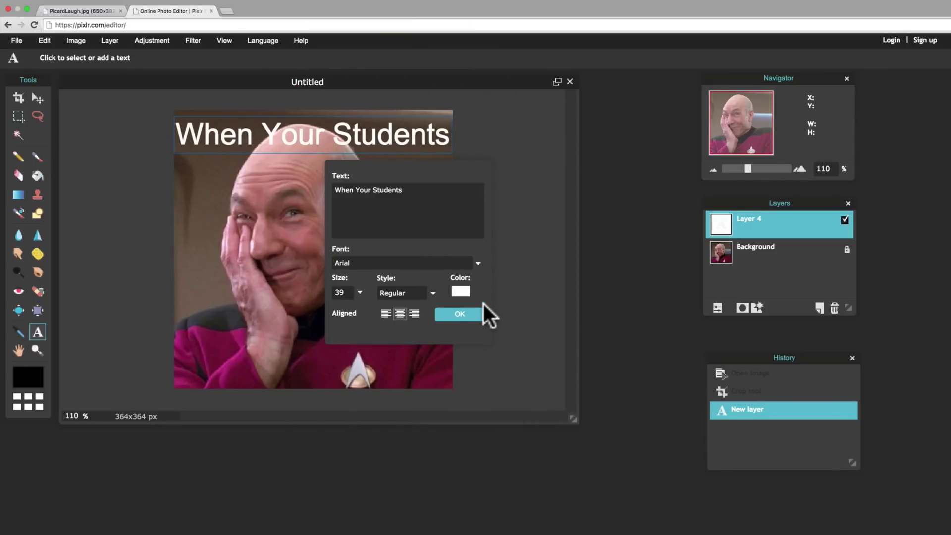
- Add the caption 'Ask For Extra Credit' along the bottom of the photo
left_click(460, 314)
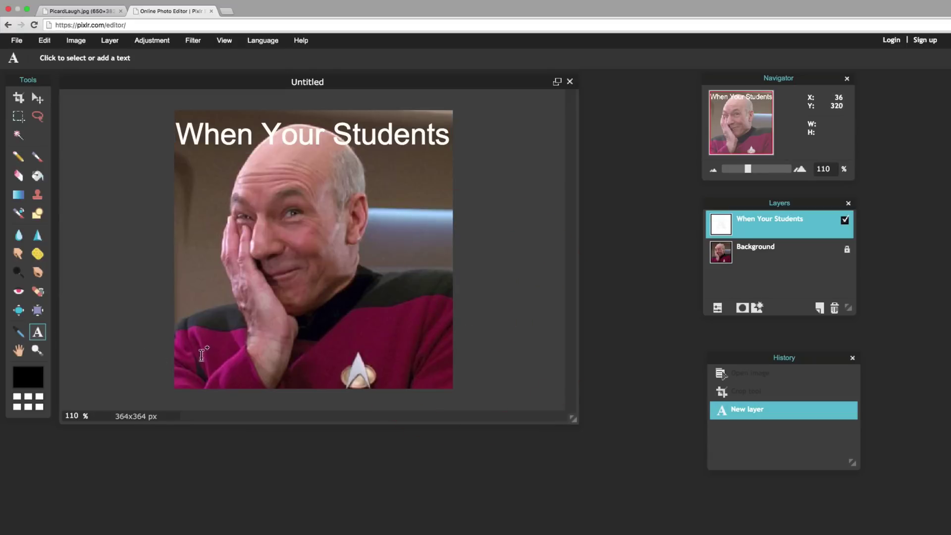
left_click(182, 353)
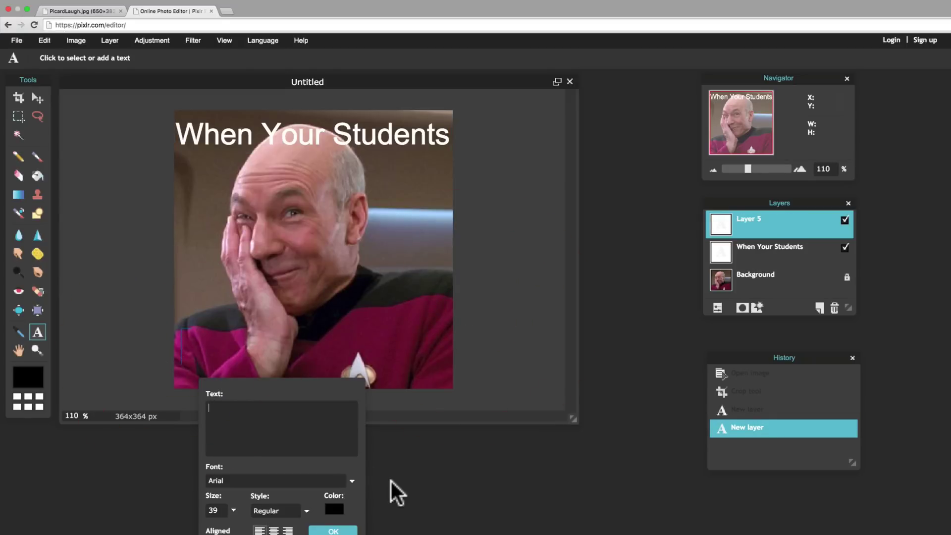
type("Ask For Ex")
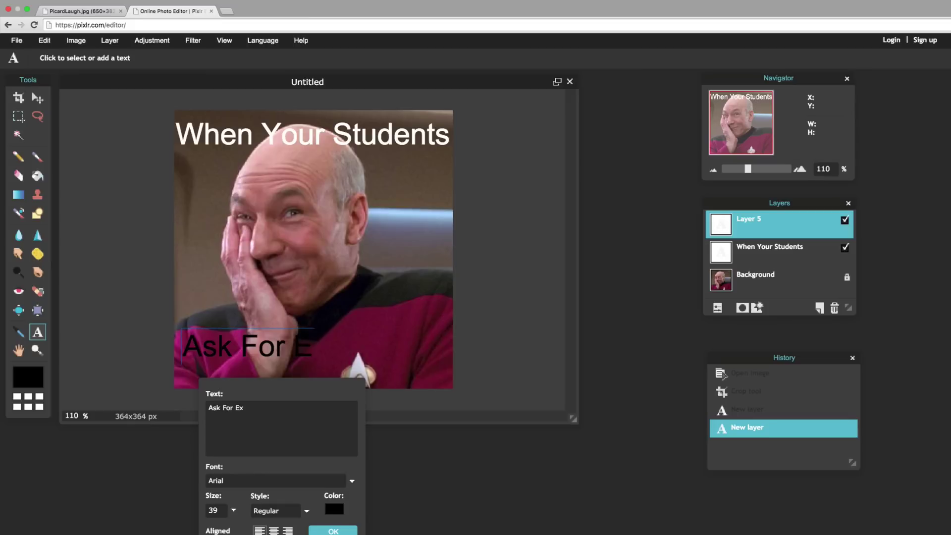
type("tra Credit")
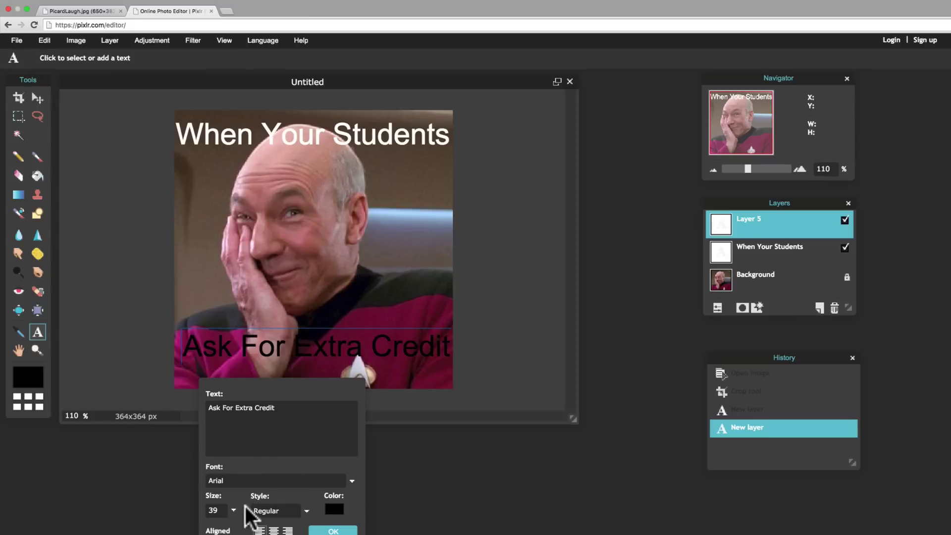
left_click_drag(386, 352, 381, 369)
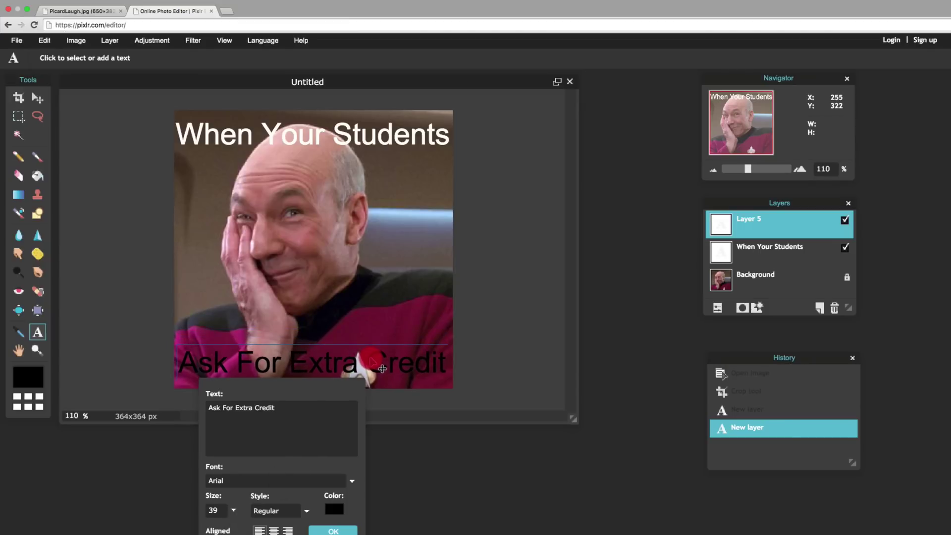
- Make the bottom caption white and finish it
left_click(334, 509)
left_click(446, 438)
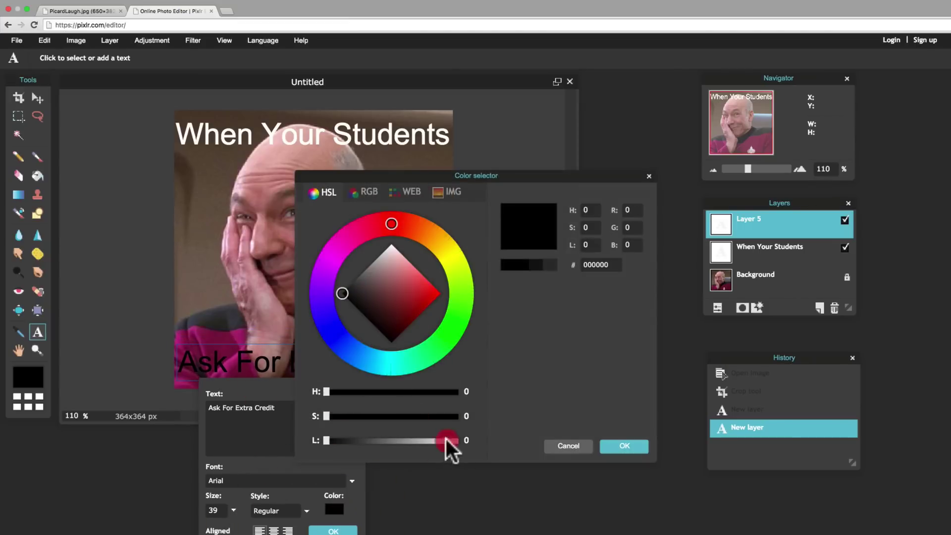
left_click(635, 447)
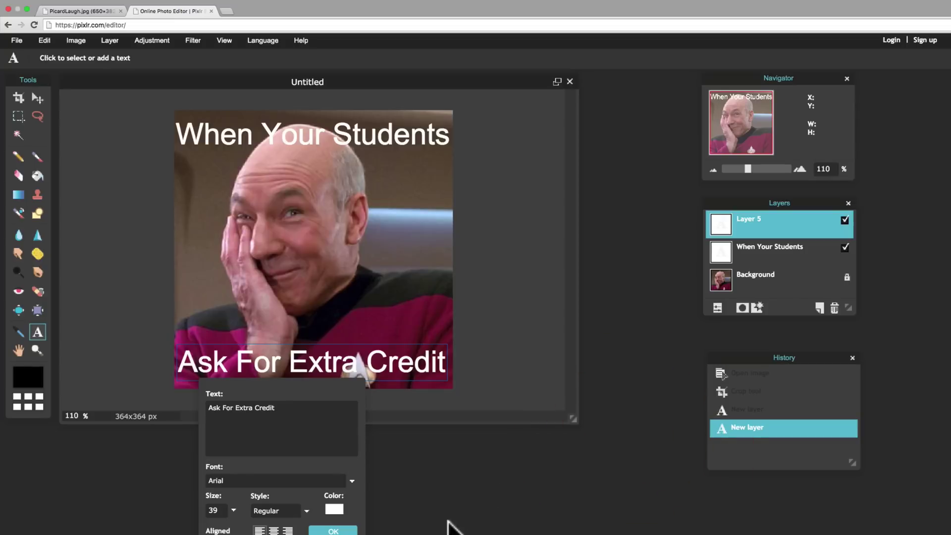
left_click(320, 532)
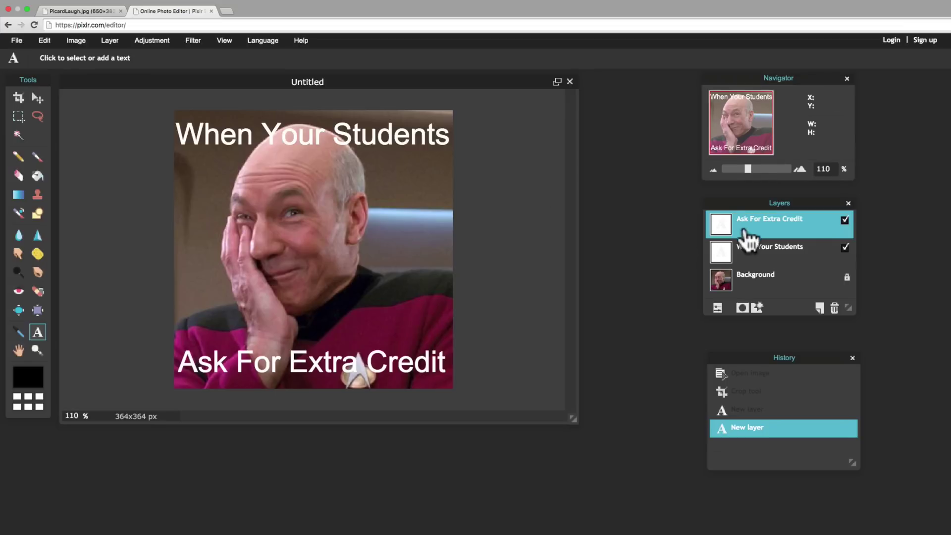
- Toggle the layer settings and select the Ask For Extra Credit layer
left_click(718, 307)
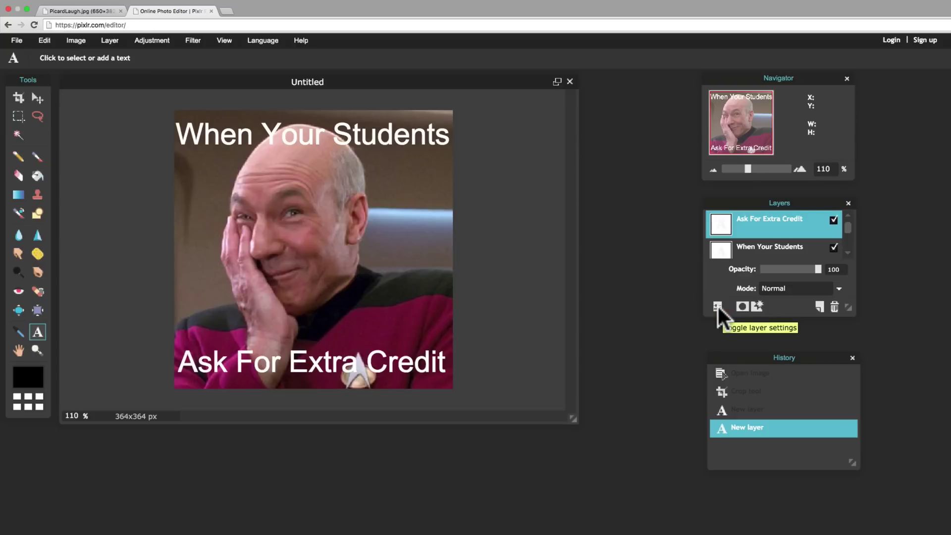
left_click(718, 307)
left_click(723, 229)
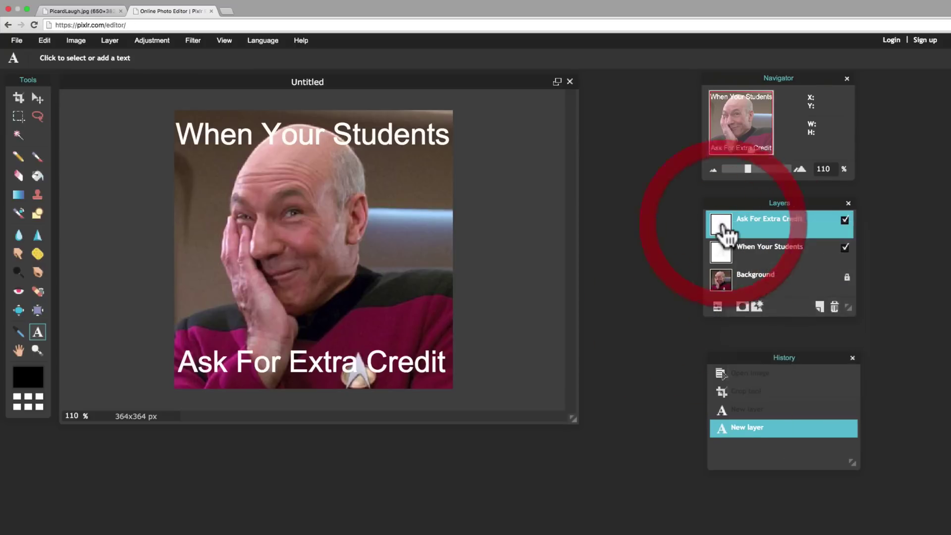
- Turn on a black outer glow in the bottom caption's layer styles
left_click(733, 228)
right_click(732, 226)
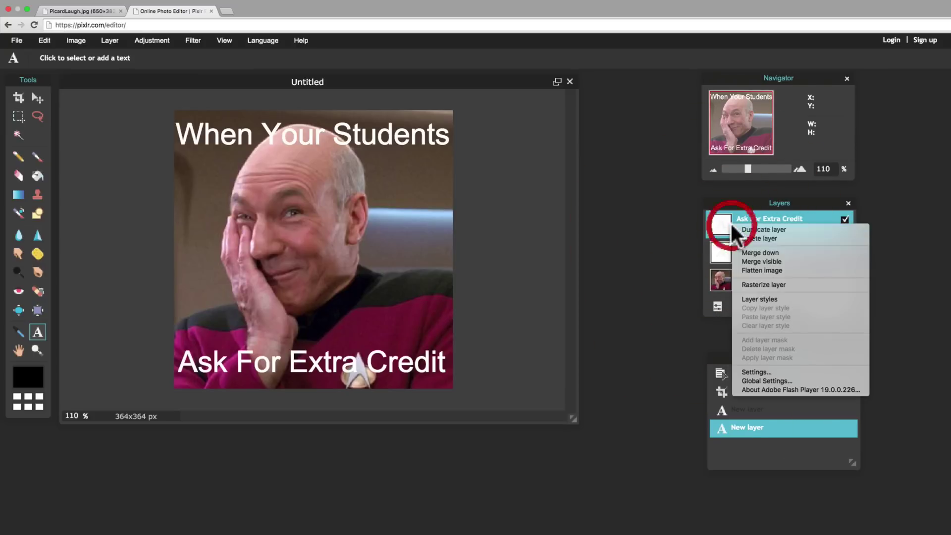
left_click(755, 299)
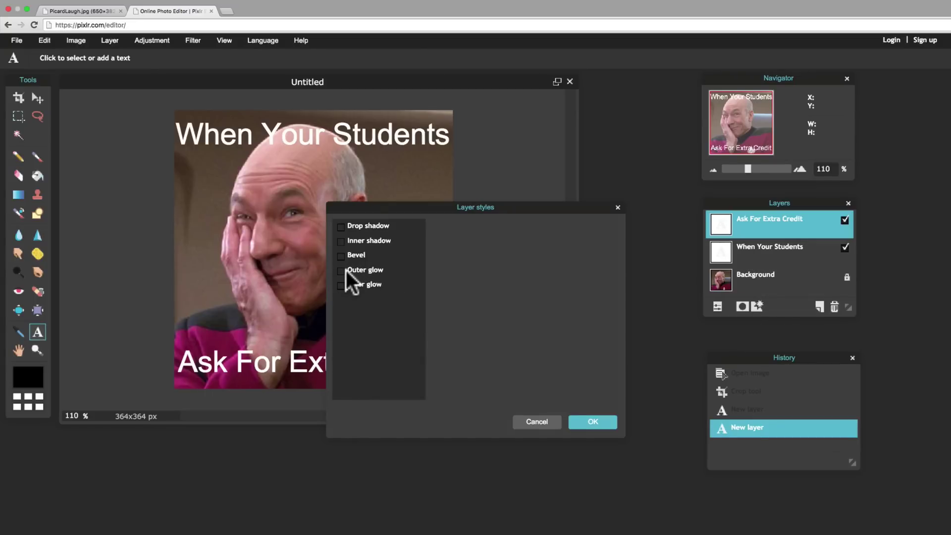
left_click(360, 271)
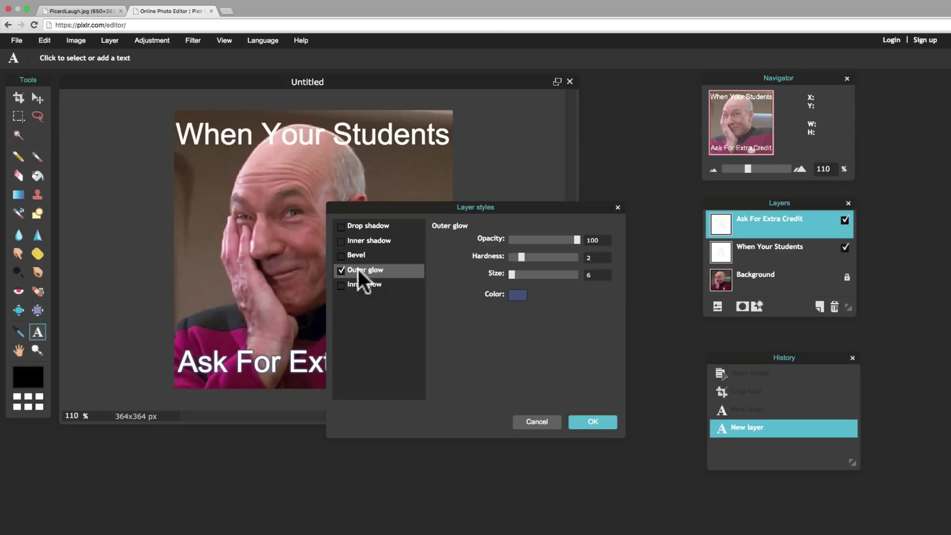
left_click(518, 295)
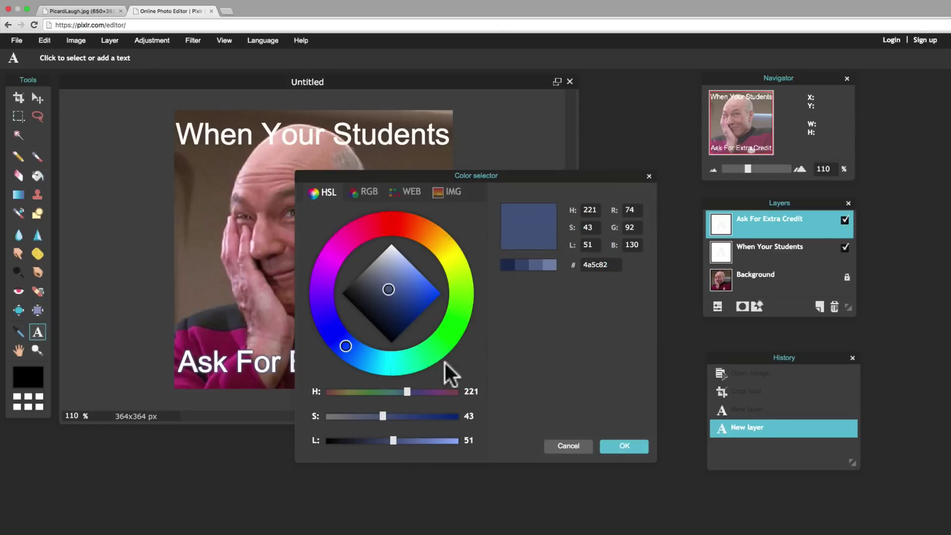
left_click_drag(393, 440, 283, 428)
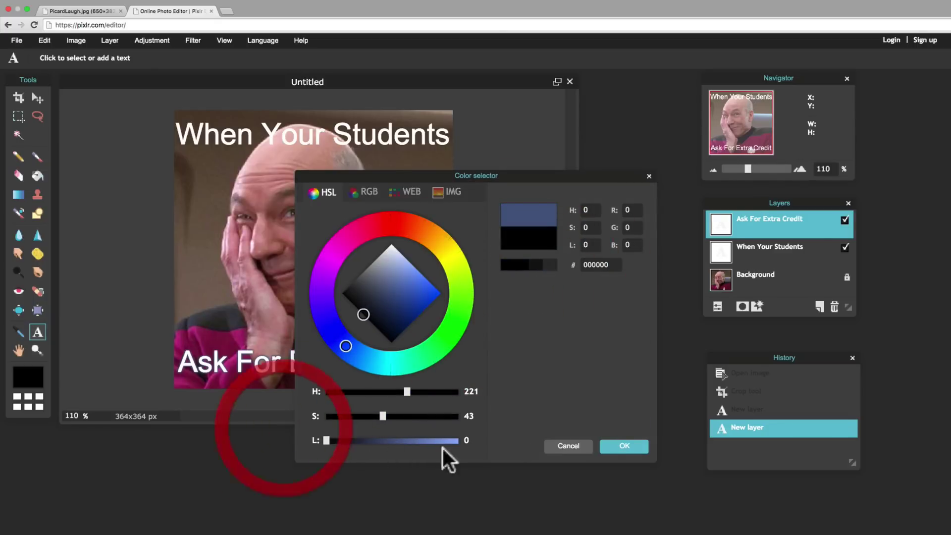
left_click(626, 448)
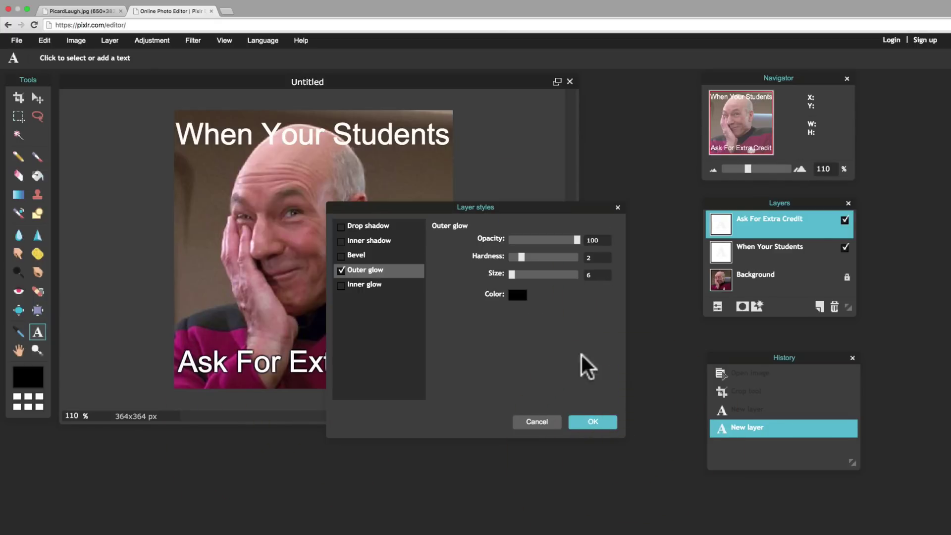
- Set the glow hardness to maximum and size to 7, then apply
left_click_drag(521, 256, 598, 259)
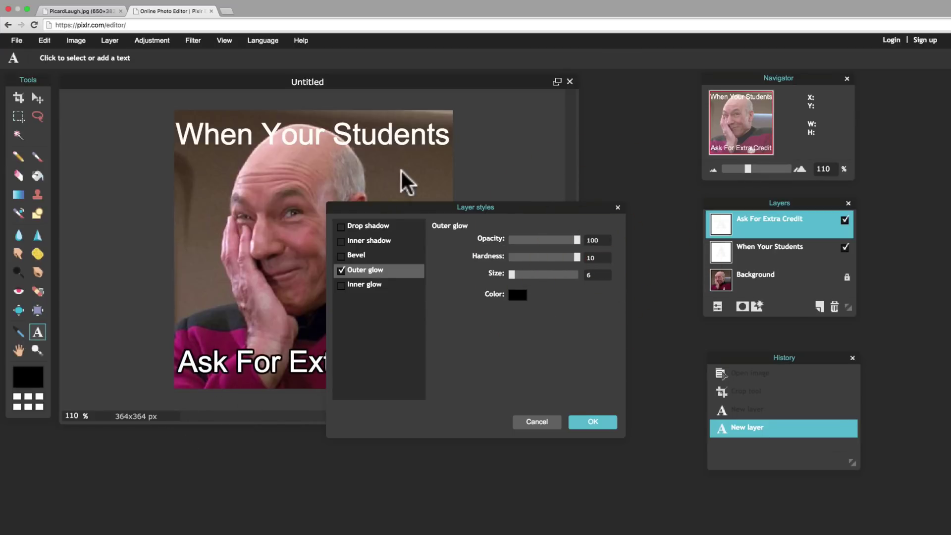
left_click_drag(418, 205, 626, 188)
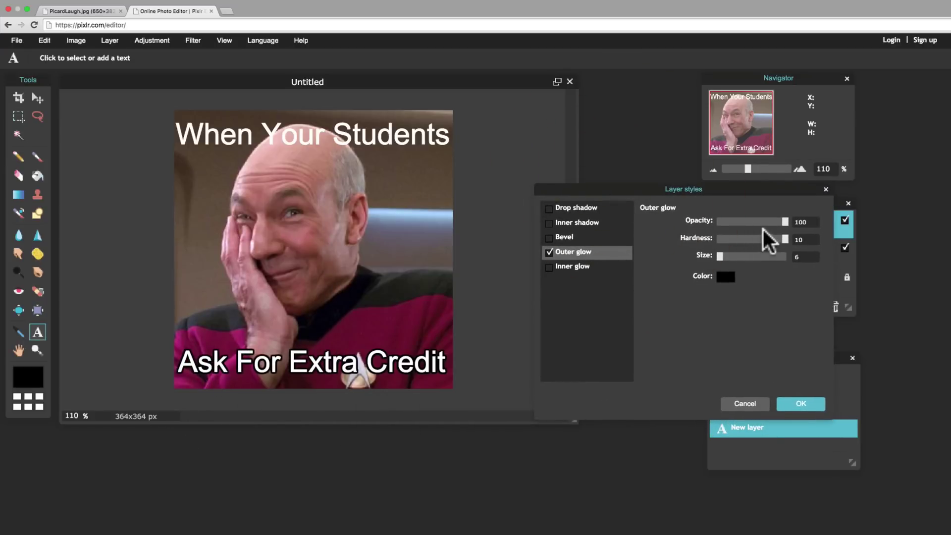
mouse_move(719, 256)
left_mouse_down()
mouse_move(754, 259)
mouse_move(722, 260)
left_mouse_up()
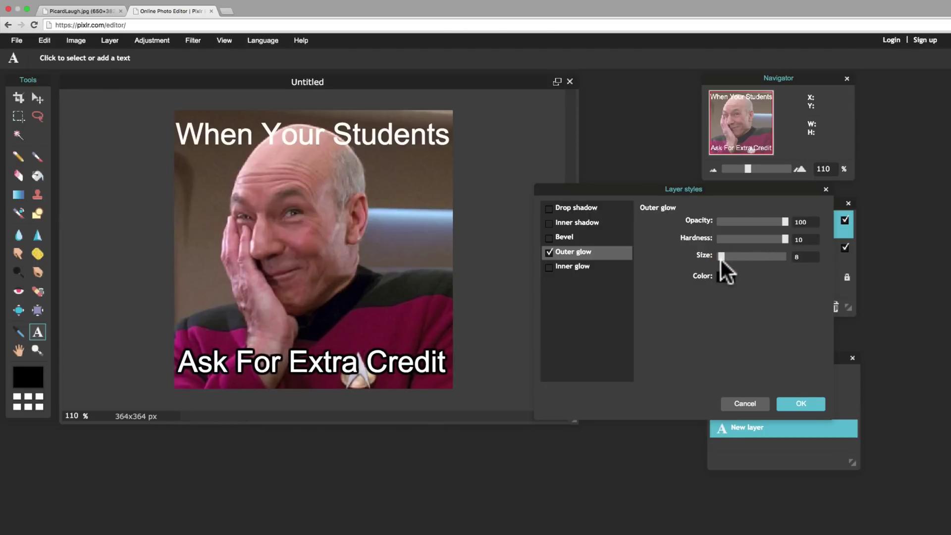
left_click(720, 257)
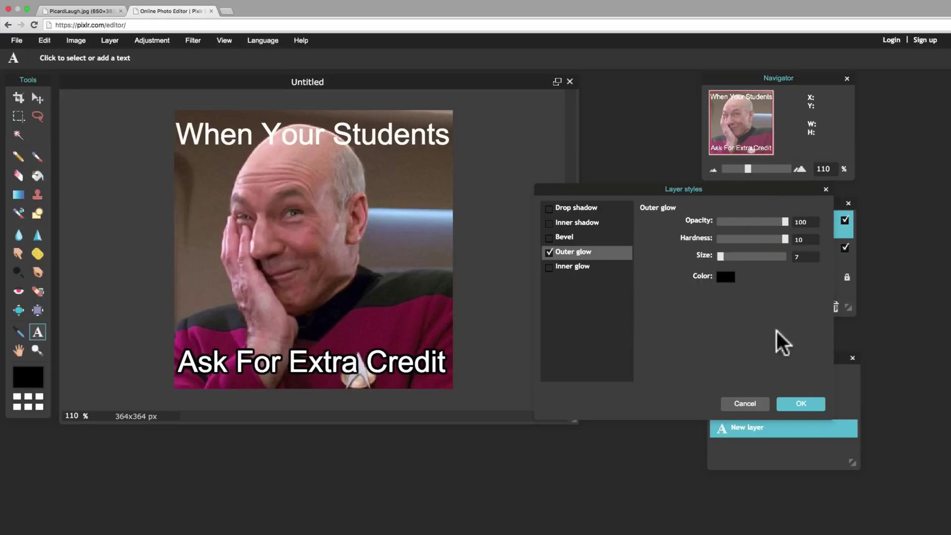
left_click(795, 404)
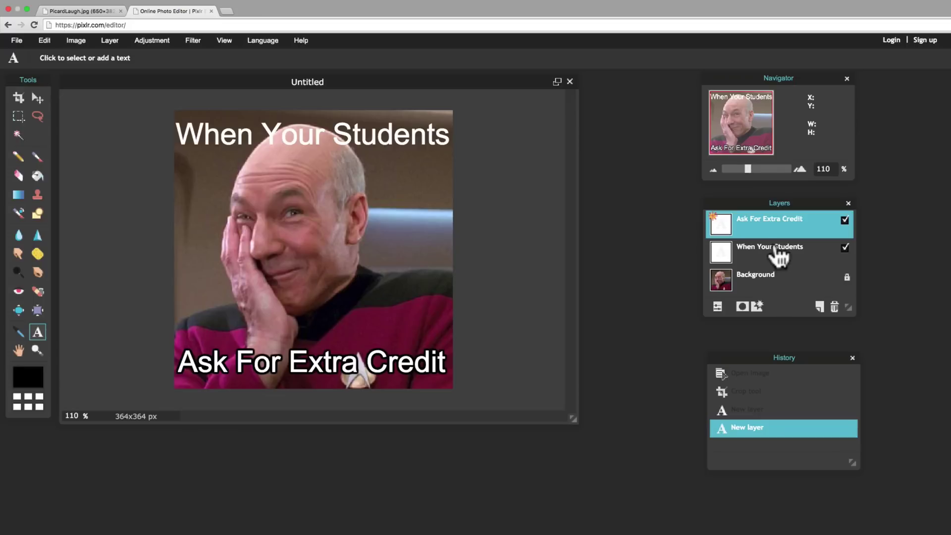
- Copy the Ask For Extra Credit layer style and paste it onto When Your Students
right_click(770, 220)
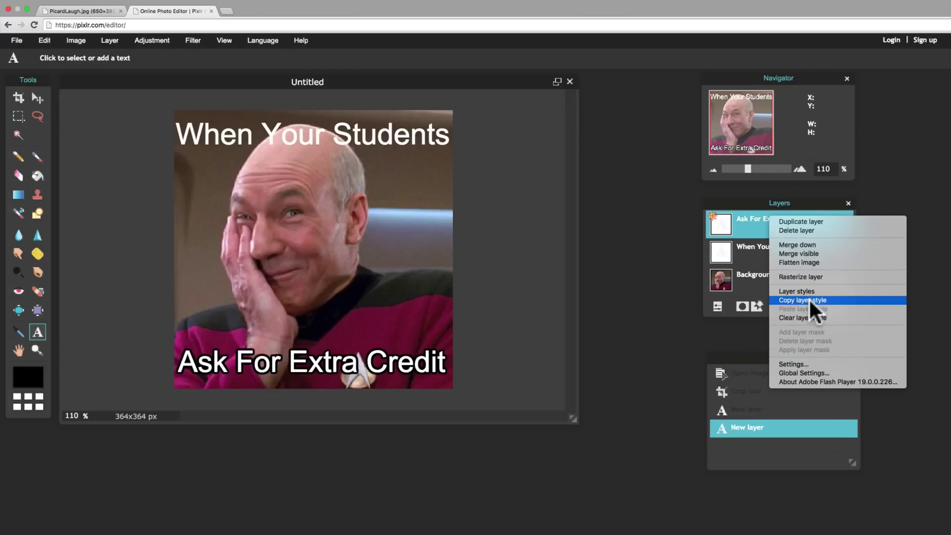
left_click(810, 300)
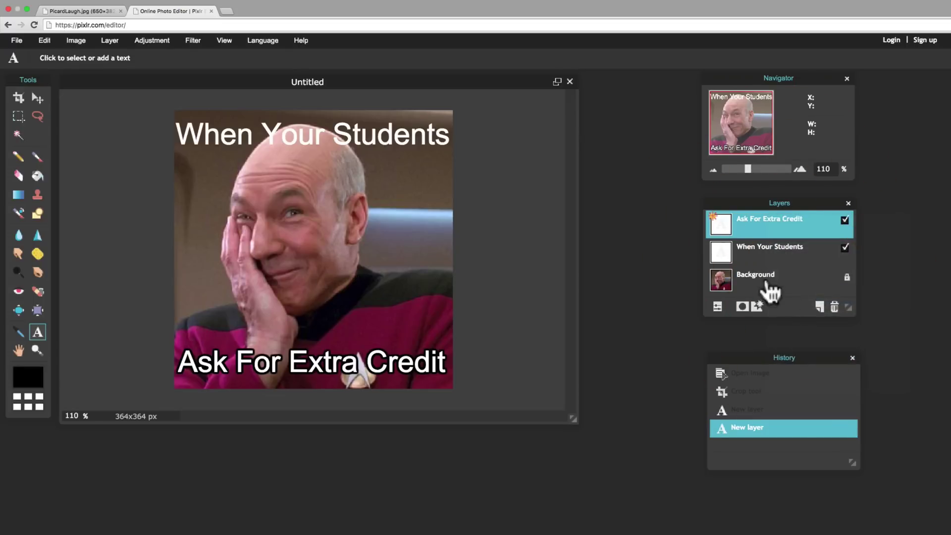
right_click(757, 254)
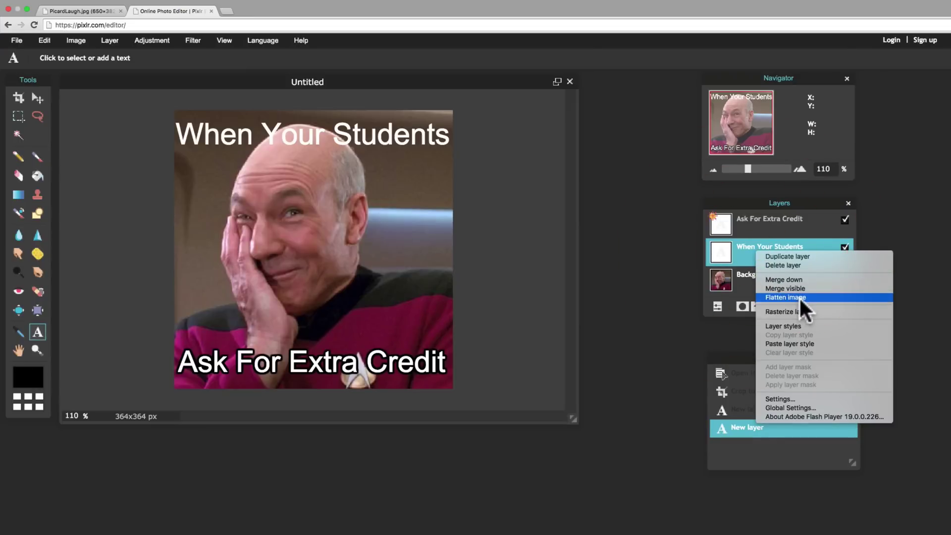
left_click(802, 343)
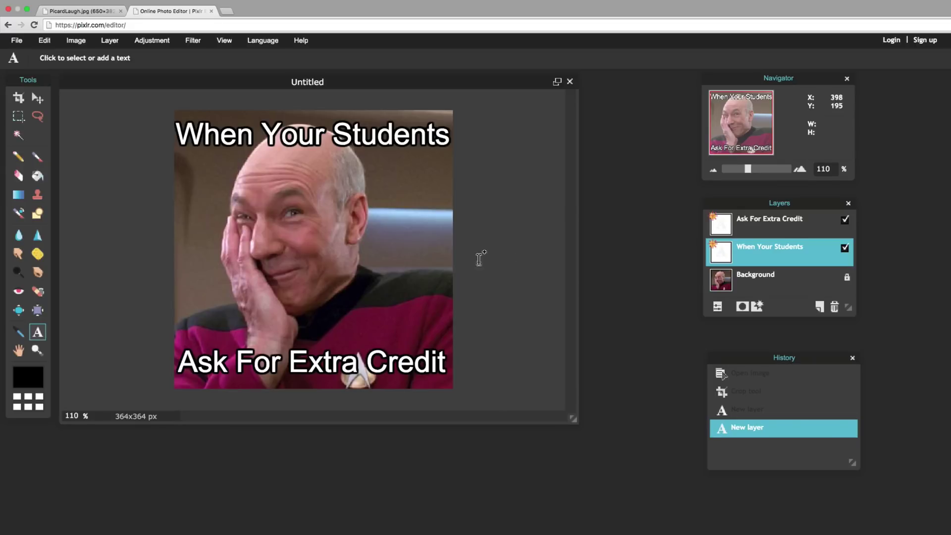
- Save the meme as 'Extra Credit Meme' in JPEG format at quality 98
left_click(17, 40)
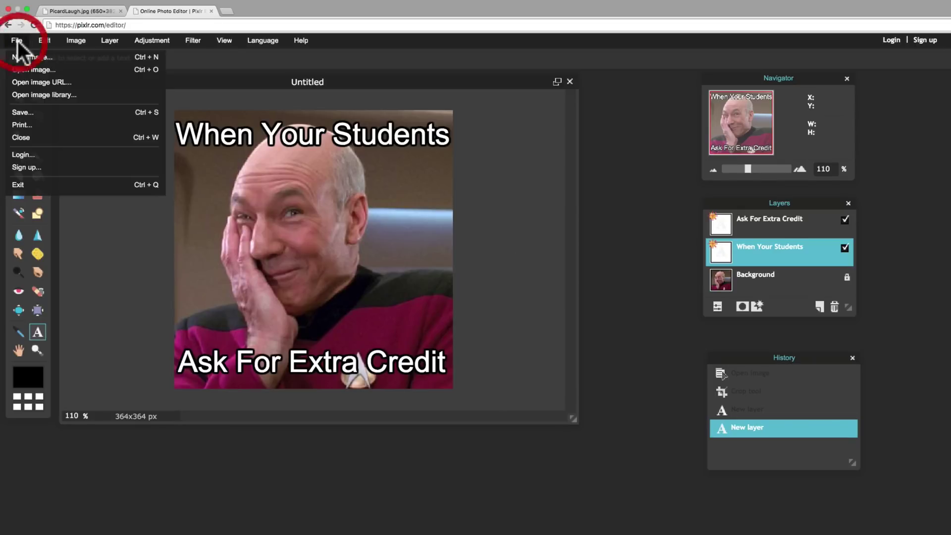
left_click(47, 113)
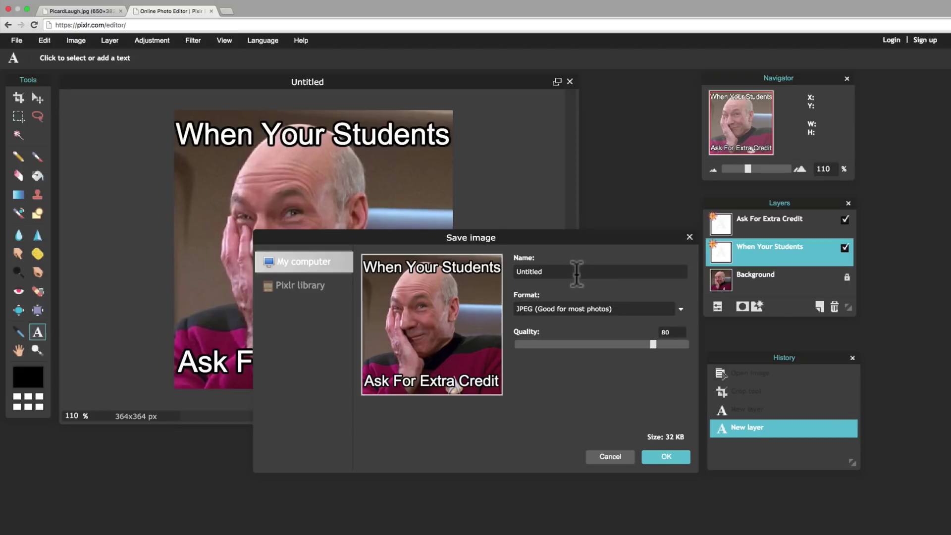
left_click(429, 272)
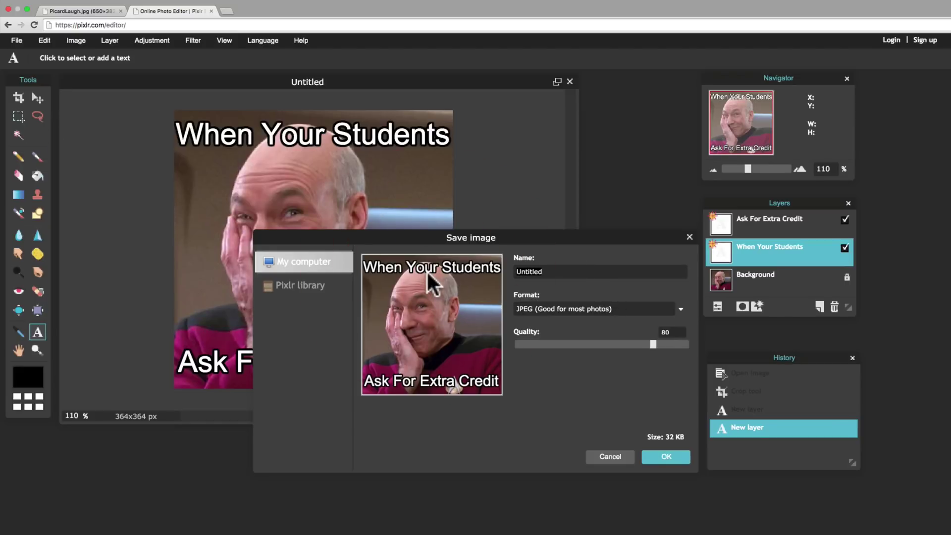
type("Extra C")
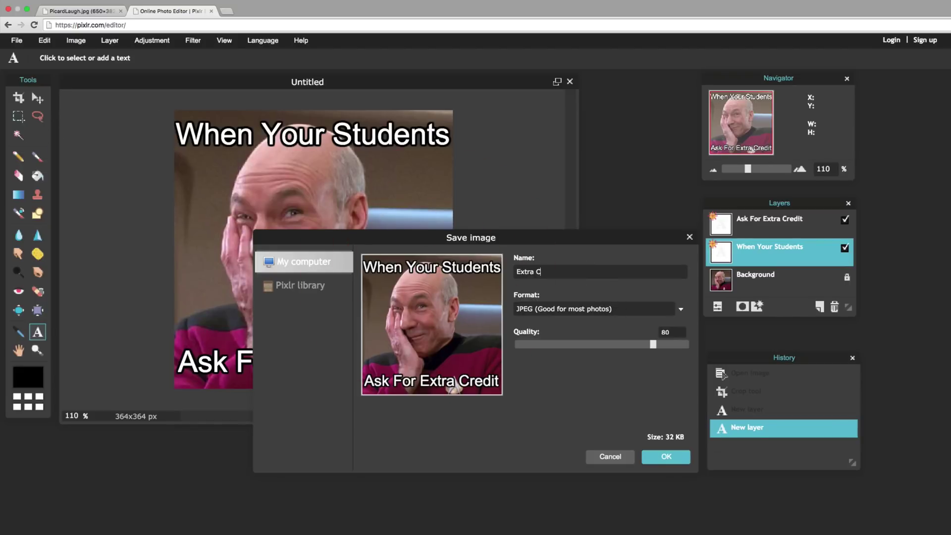
type("redit Meme")
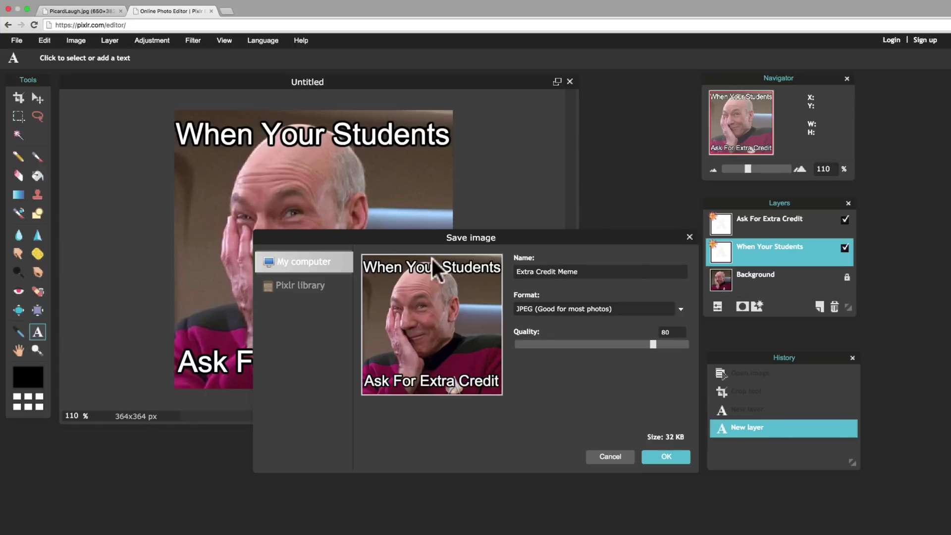
left_click(679, 308)
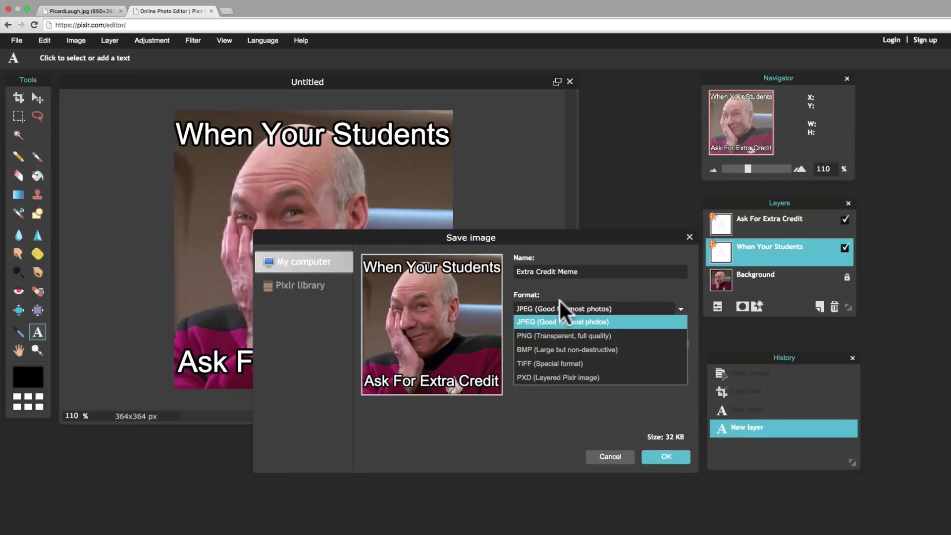
left_click(568, 321)
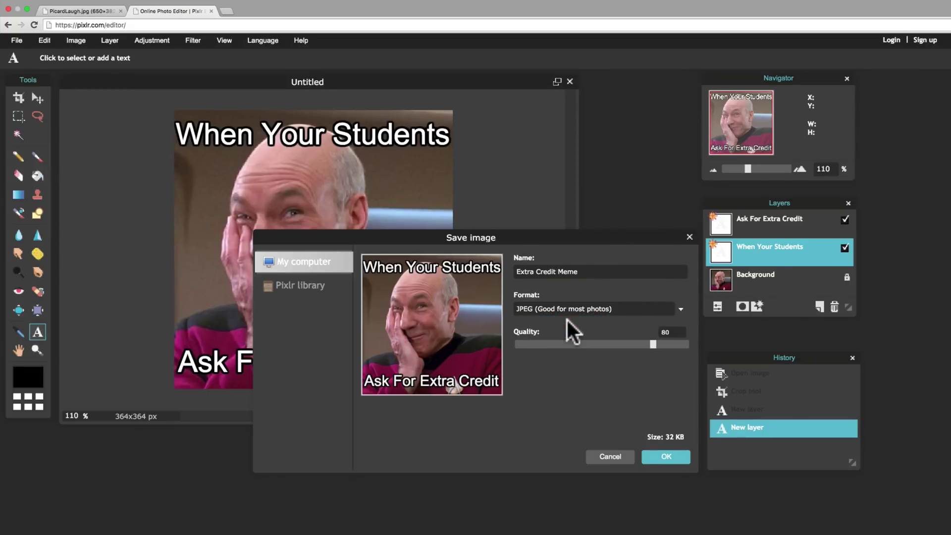
left_click_drag(653, 345, 685, 341)
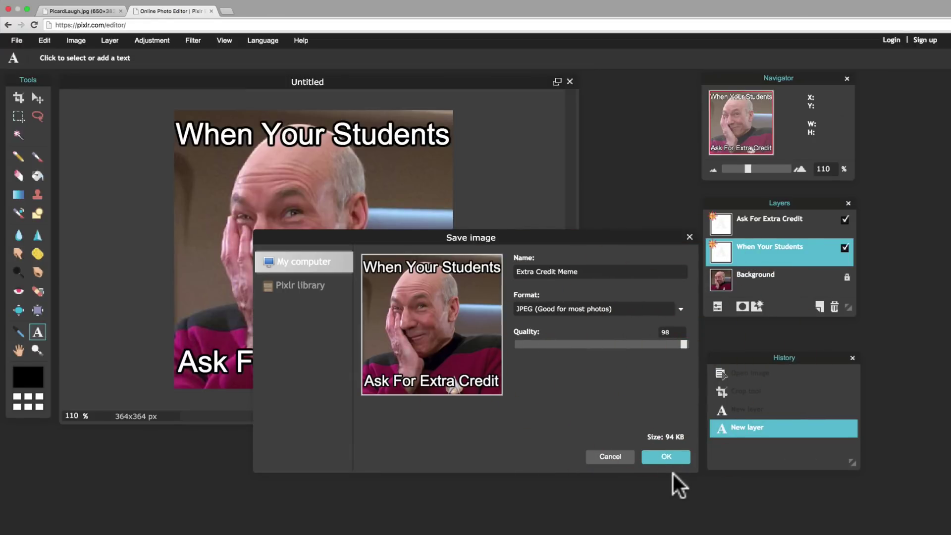
left_click(666, 459)
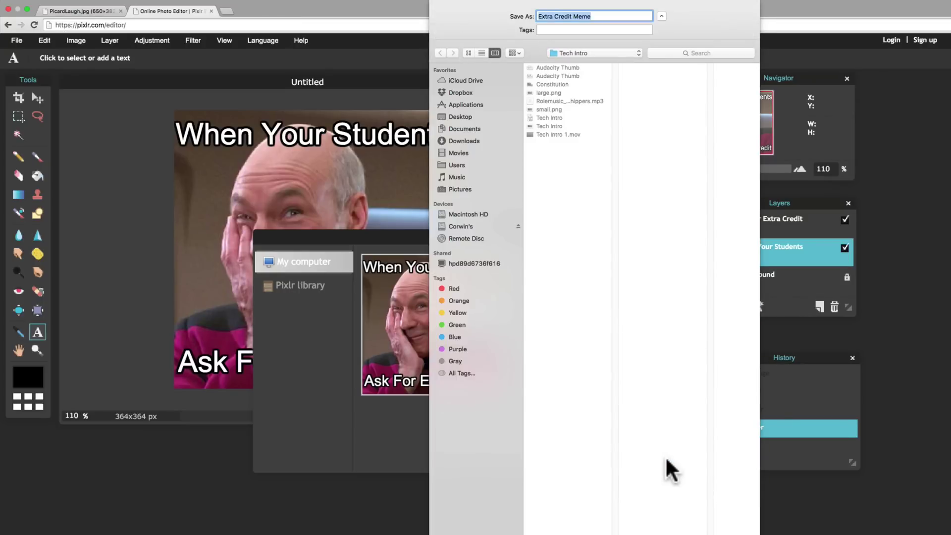
- Save the image as 'Extra Credit Meme' to the Desktop
type("E")
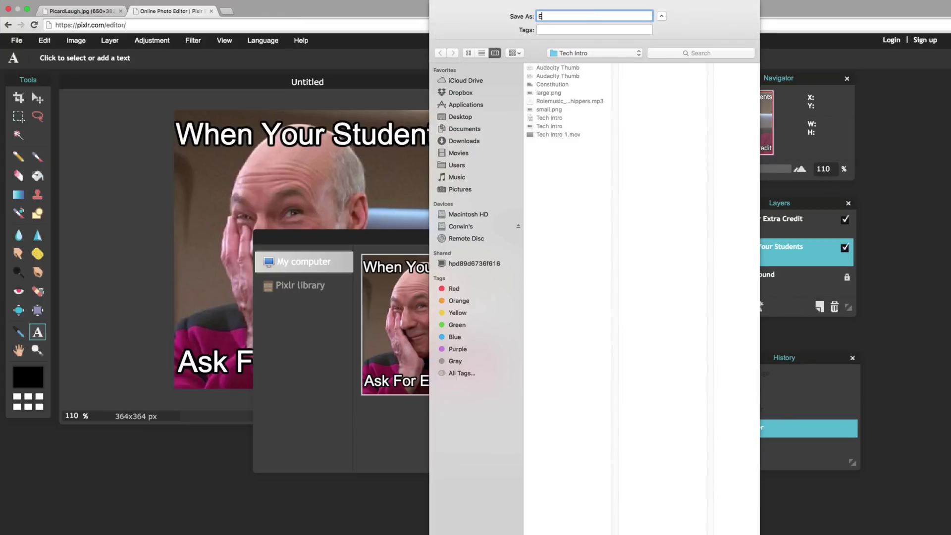
type("xtra Credit Meme")
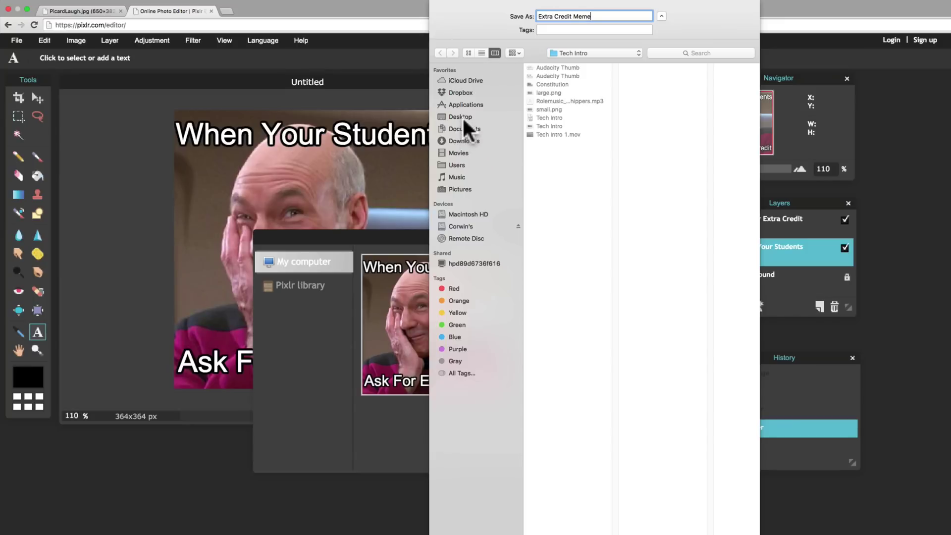
left_click(462, 117)
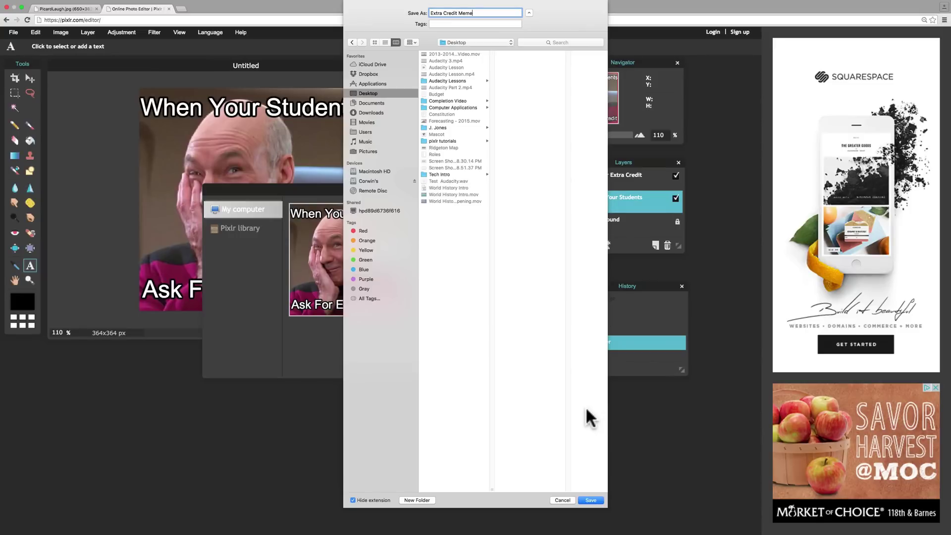
left_click(590, 500)
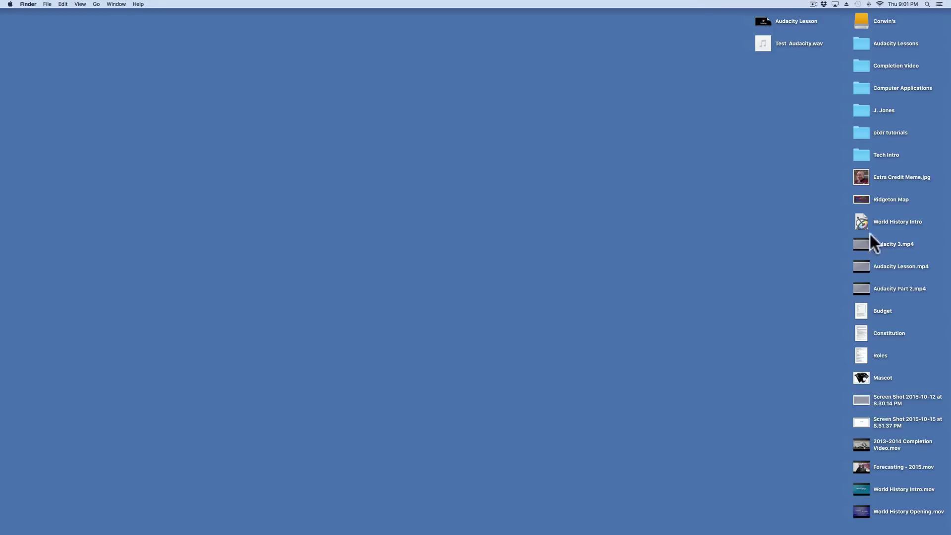
- Open Extra Credit Meme.jpg from the Desktop in Preview to check the captions
double_click(860, 176)
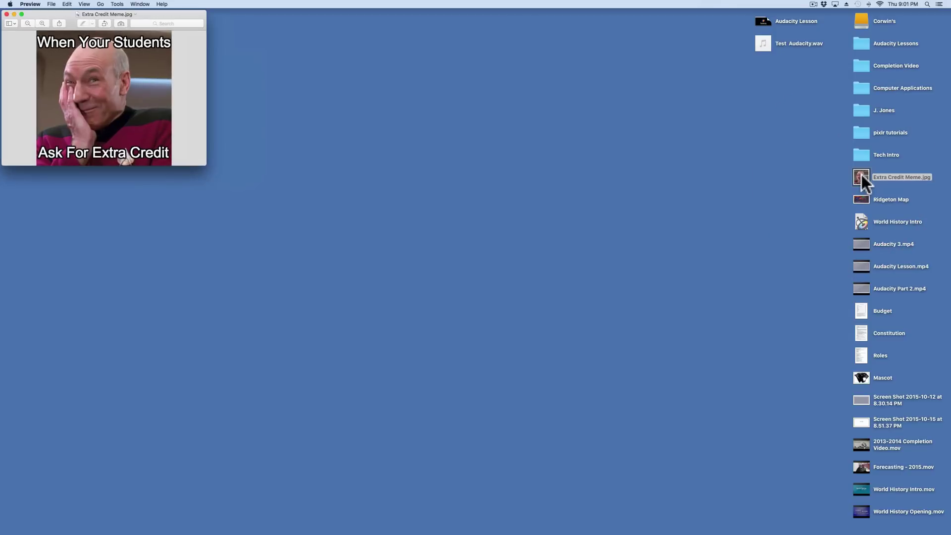